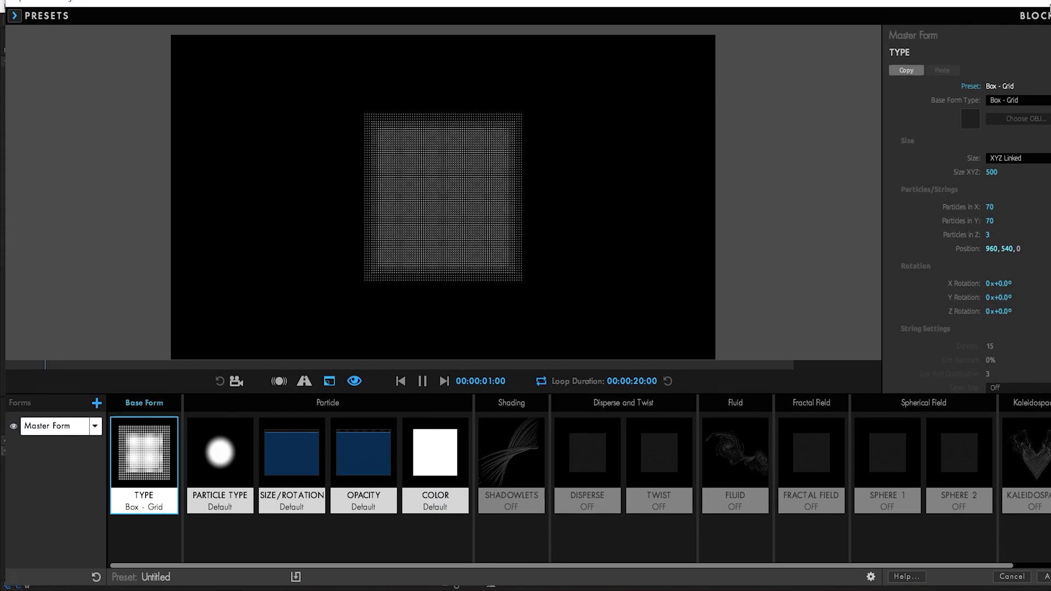
- Set the base form type to Box - Strings and its size mode to XYZ Individual
click(982, 95)
click(983, 119)
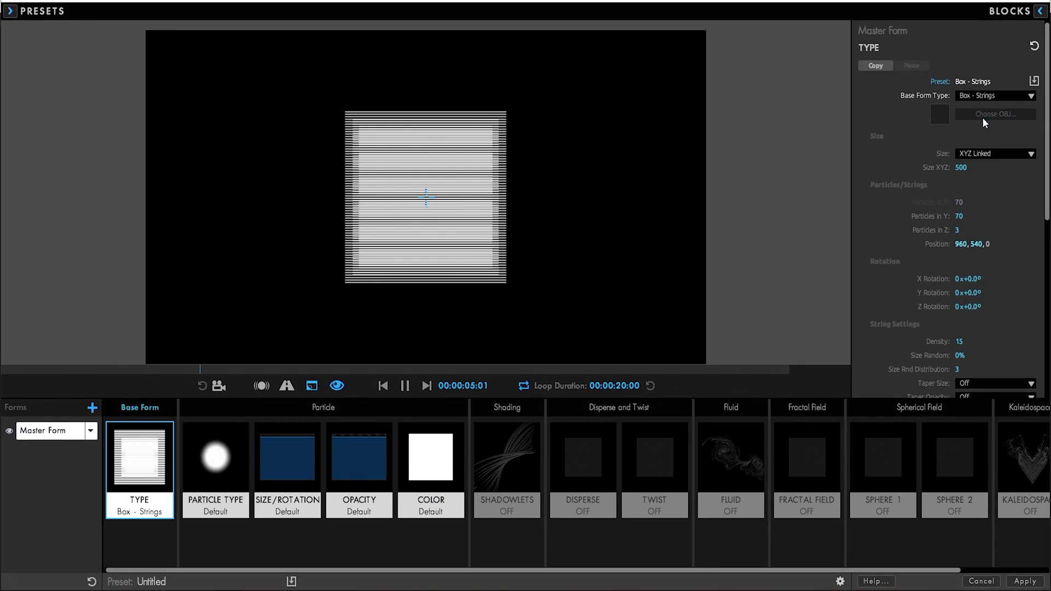
click(994, 152)
click(980, 175)
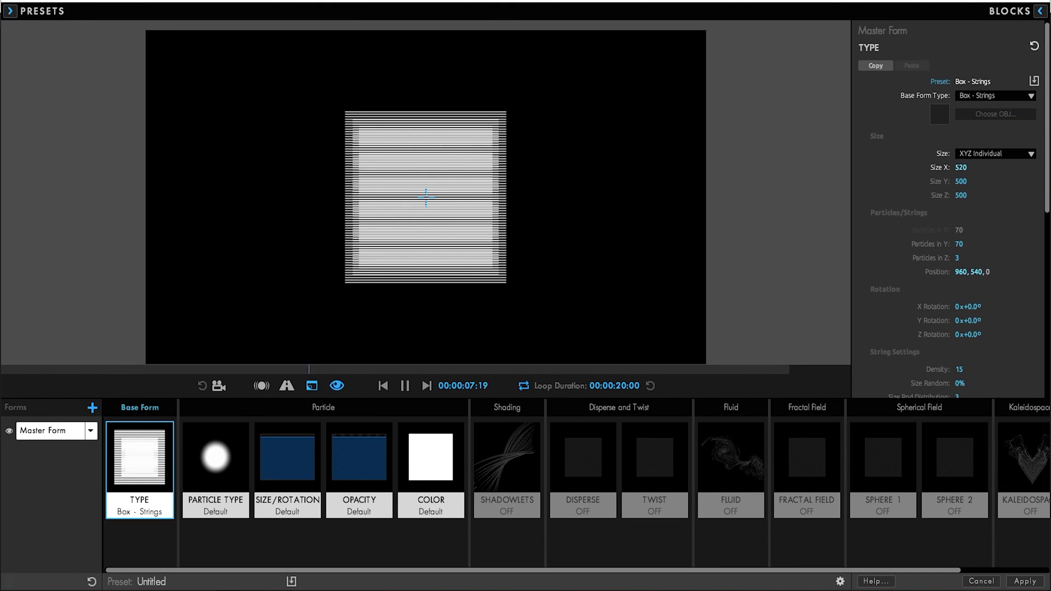
- Set the base form's X size to 640 and Y size to 230
mouse_move(961, 167)
mouse_down()
mouse_move(980, 168)
mouse_move(968, 168)
mouse_up()
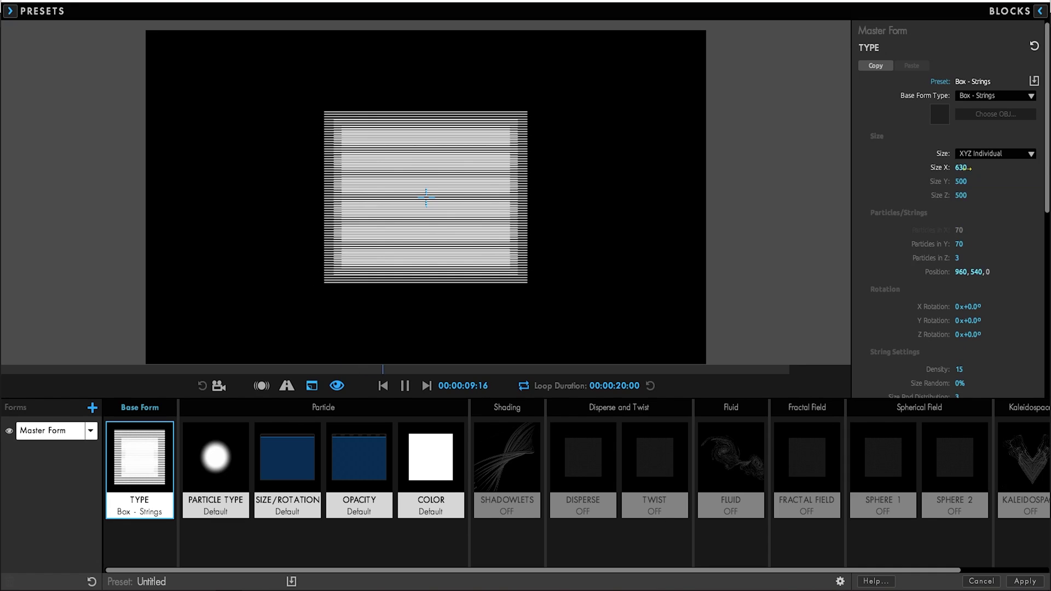
click(968, 168)
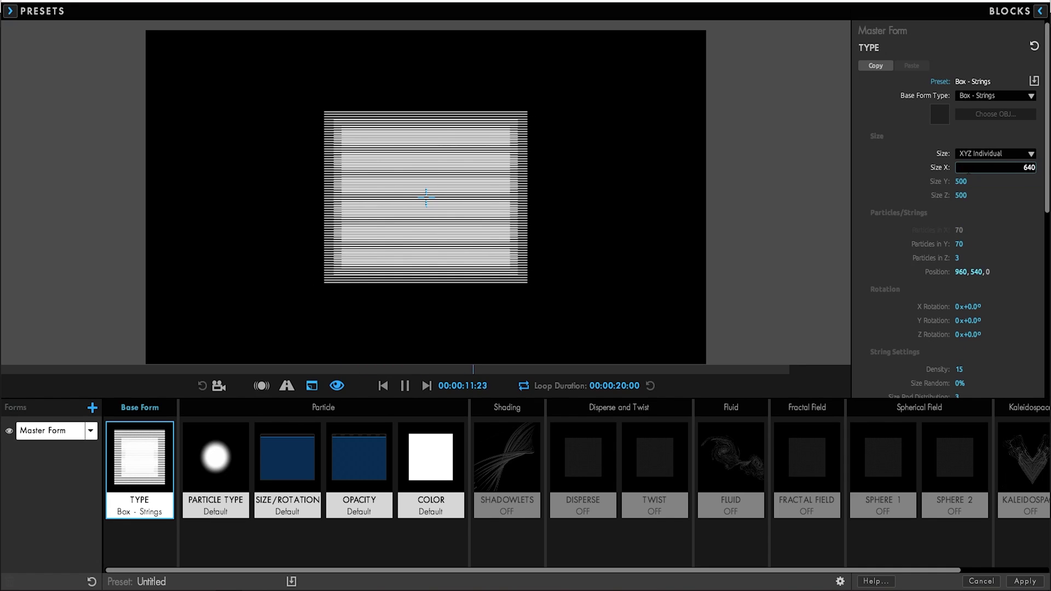
text(640)
key(Tab)
text(230)
key(Tab)
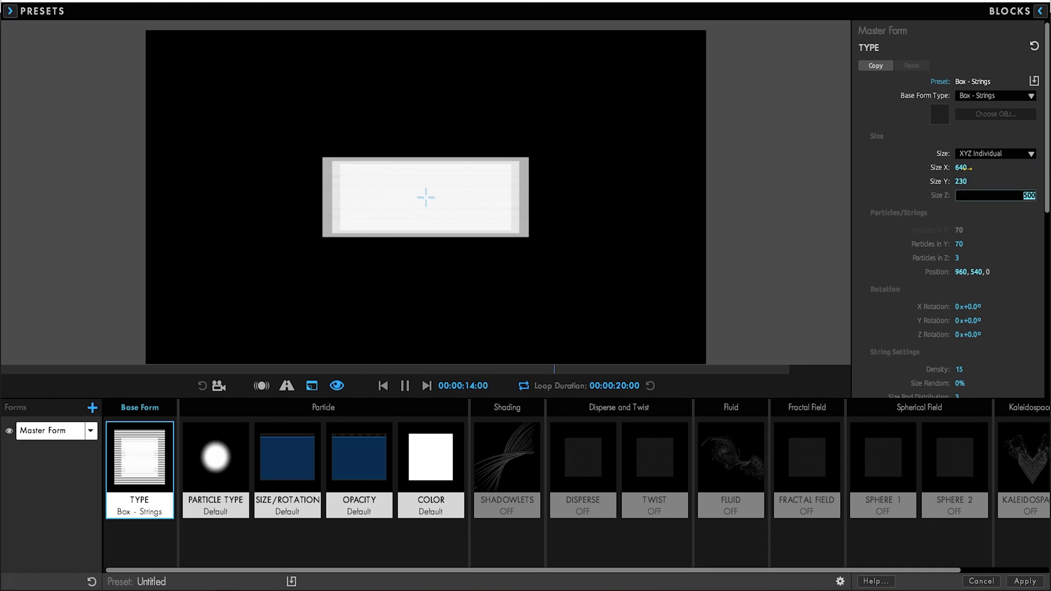
- Set the base form's particle count to 12 in Y and 1 in Z
key(Tab)
text(12)
key(Tab)
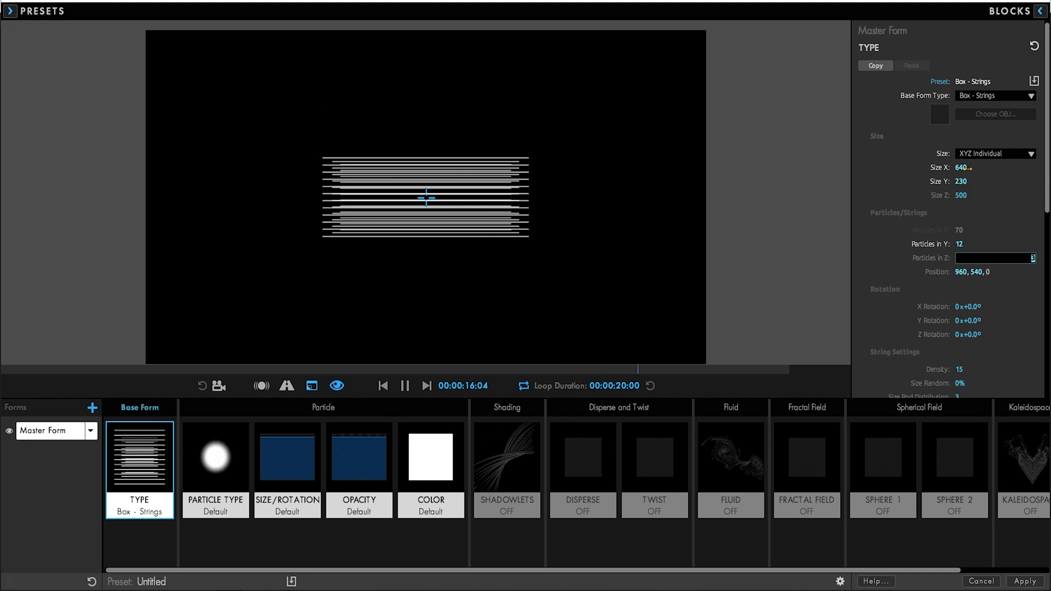
key(Tab)
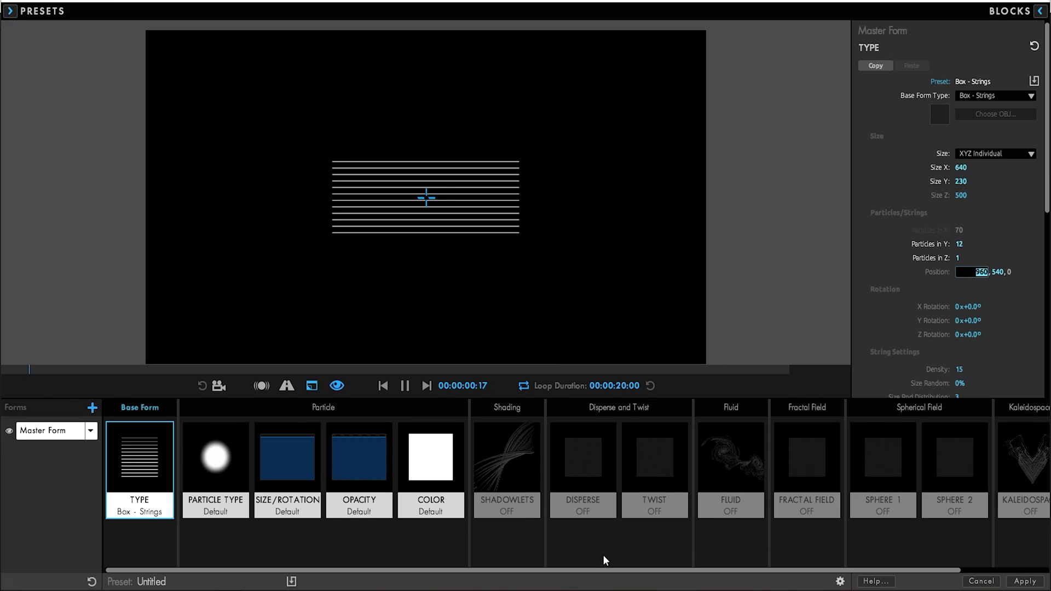
- Enlarge the whole form by setting its Transform scale to 311
drag(654, 570, 740, 571)
click(1014, 465)
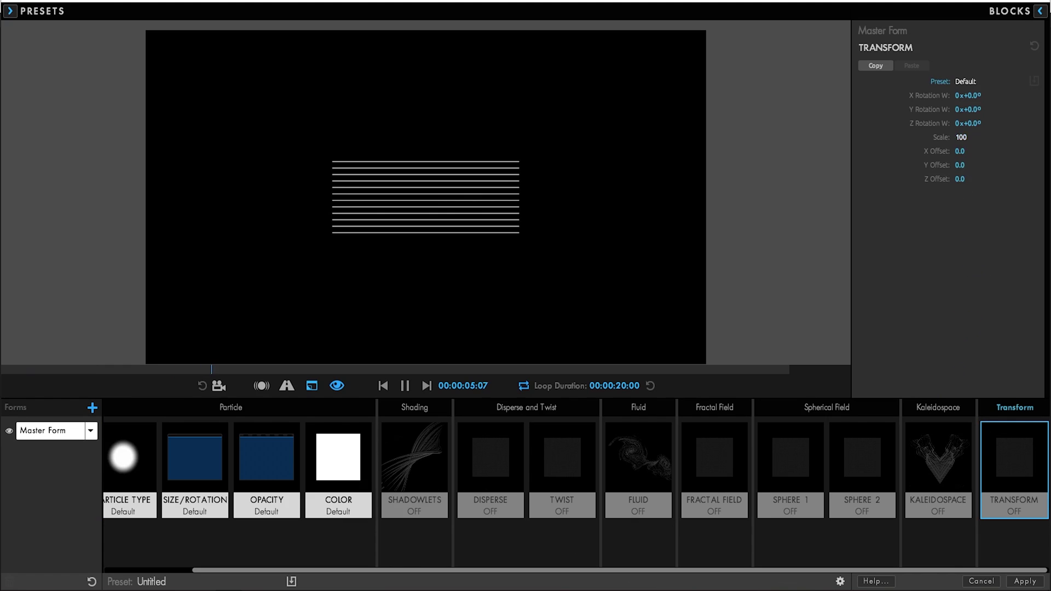
drag(962, 138, 1049, 137)
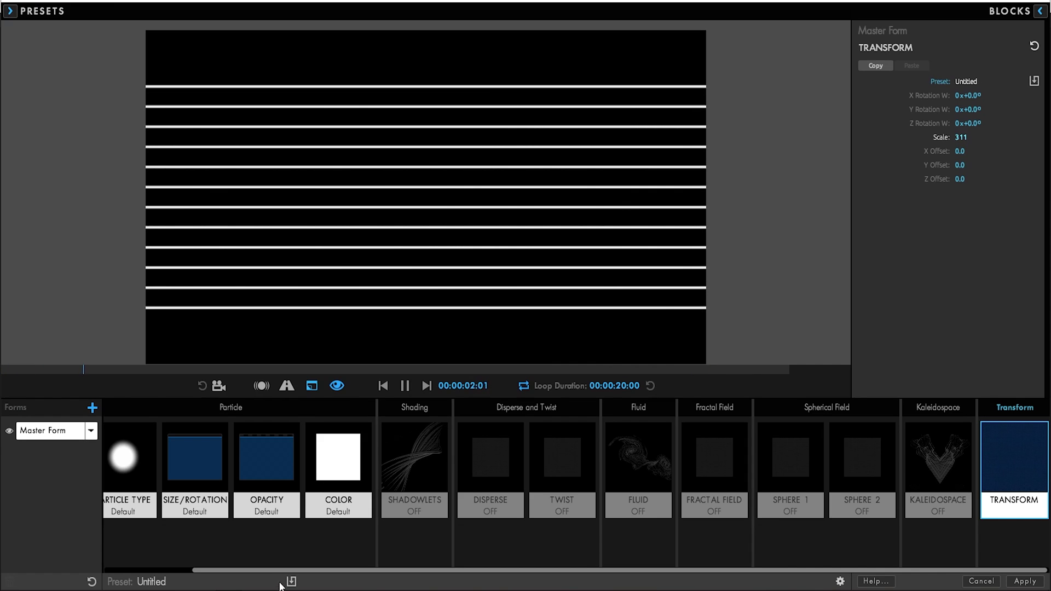
- Change the particle type to Glow Sphere (No DOF)
drag(280, 571, 175, 581)
click(139, 465)
click(219, 472)
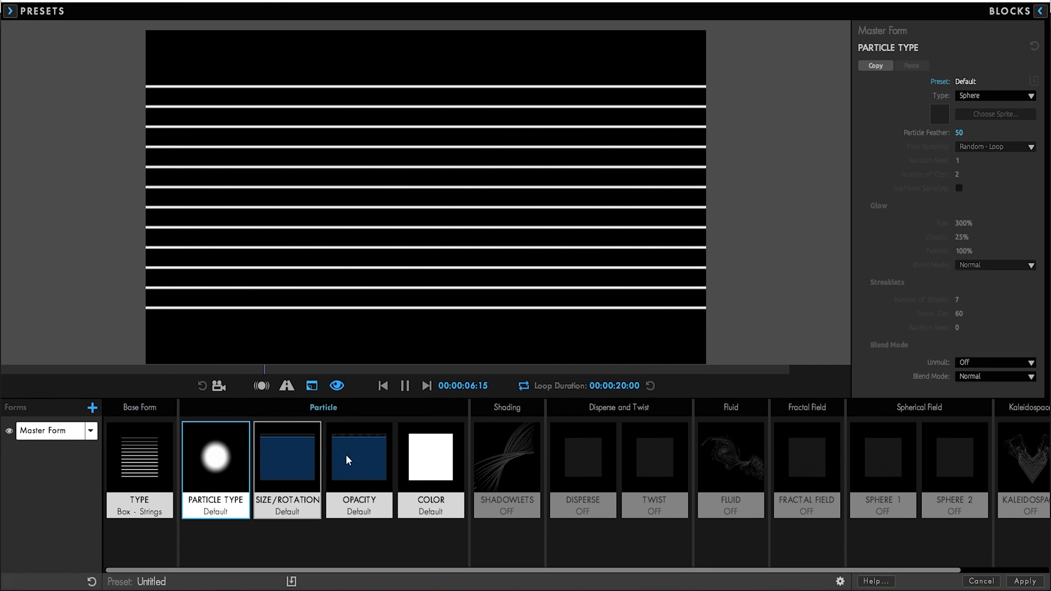
click(988, 97)
click(956, 117)
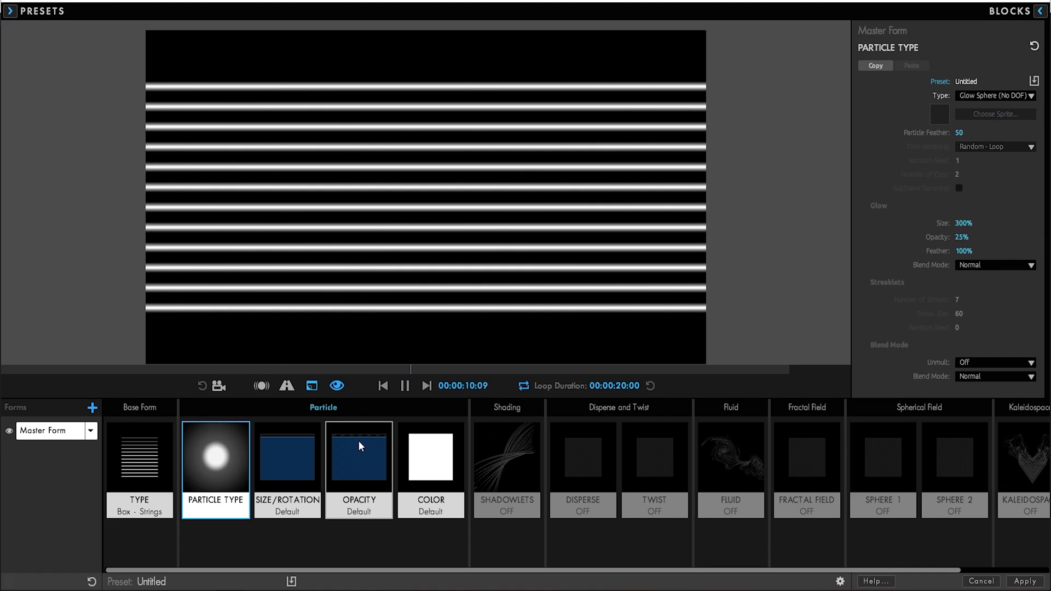
- Set the particle size to 1.5
click(303, 471)
click(960, 117)
text(1.5)
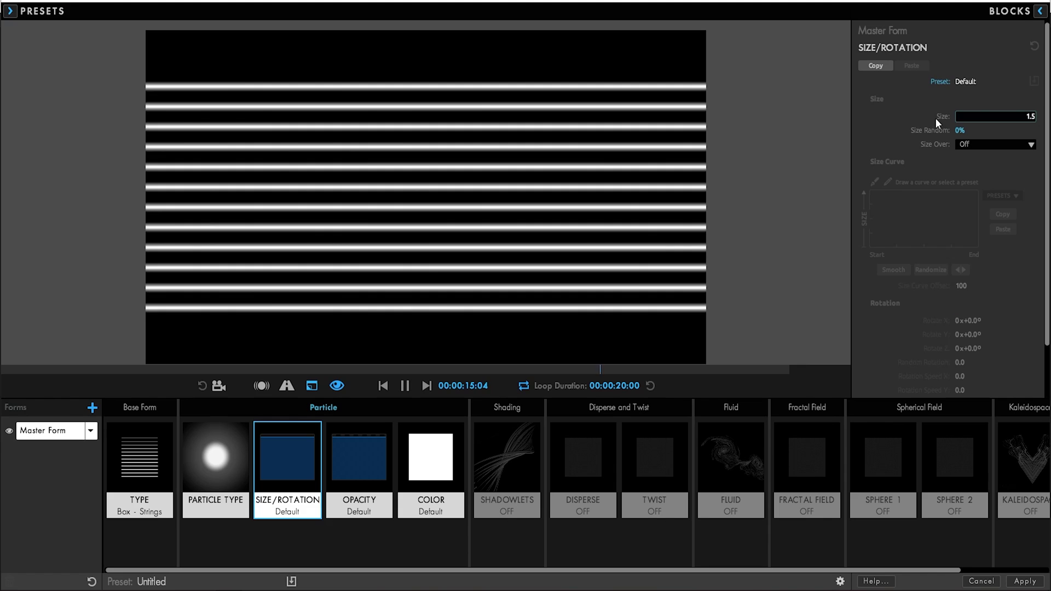
key(Return)
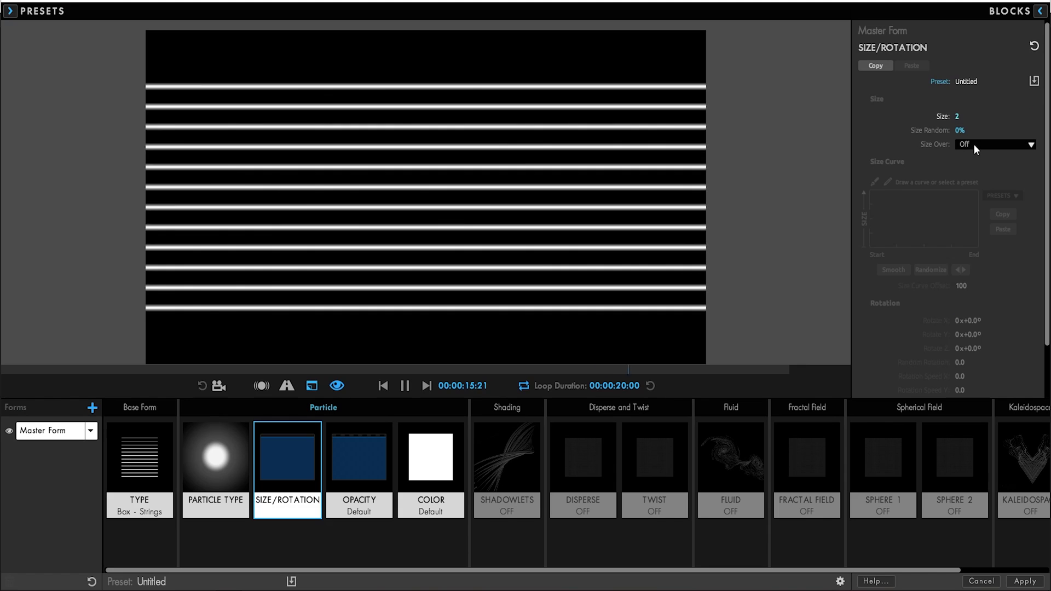
- Vary the particle size over X using the curve preset that rises at the start and falls at the end
click(974, 144)
click(990, 171)
click(994, 195)
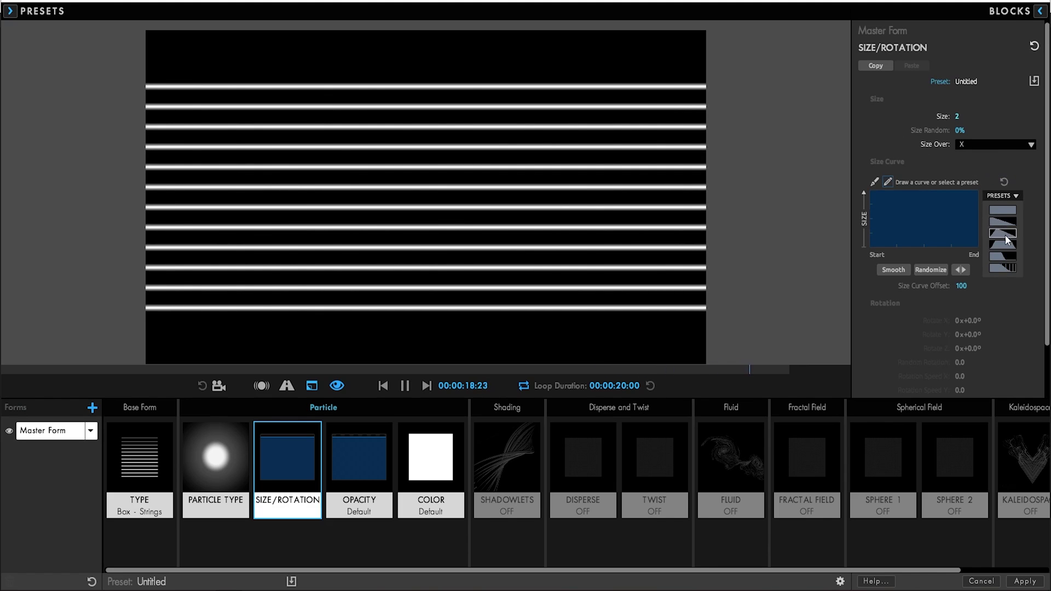
click(1005, 234)
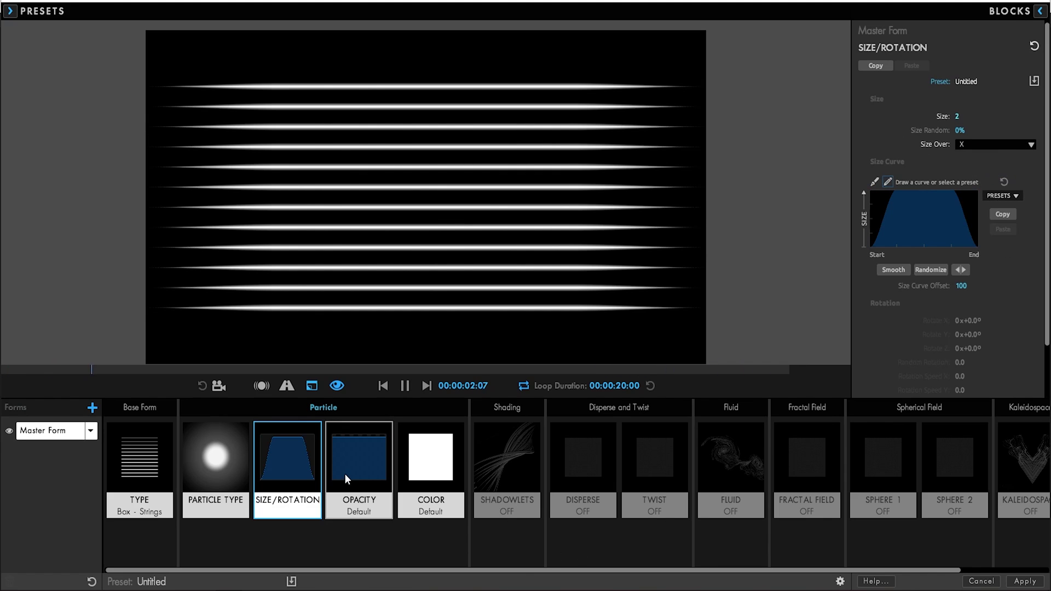
- Set the particle color to Over X and remove the green and red stops from its gradient
click(435, 464)
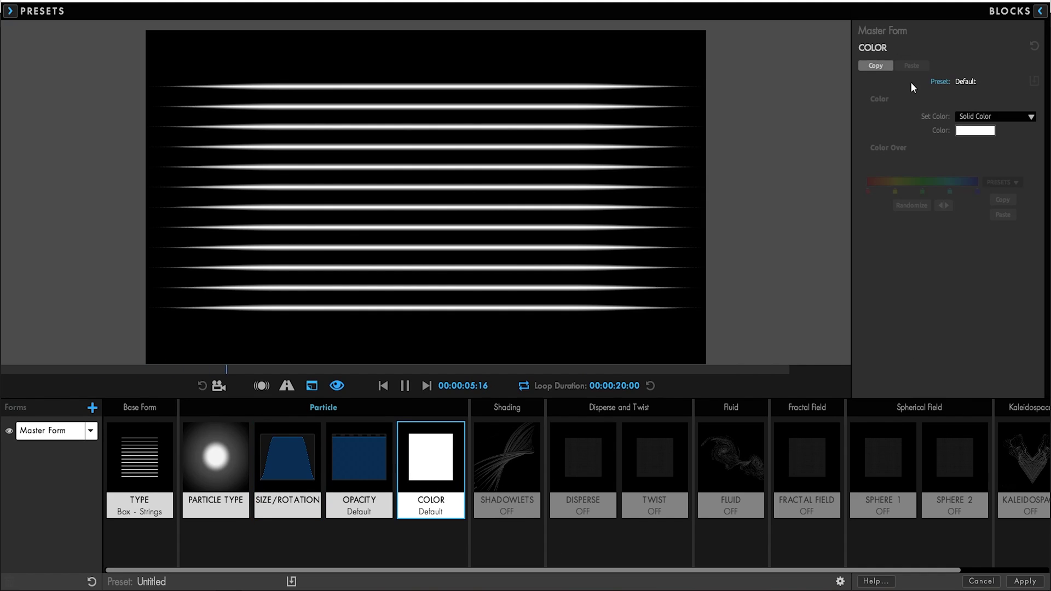
click(962, 117)
click(985, 141)
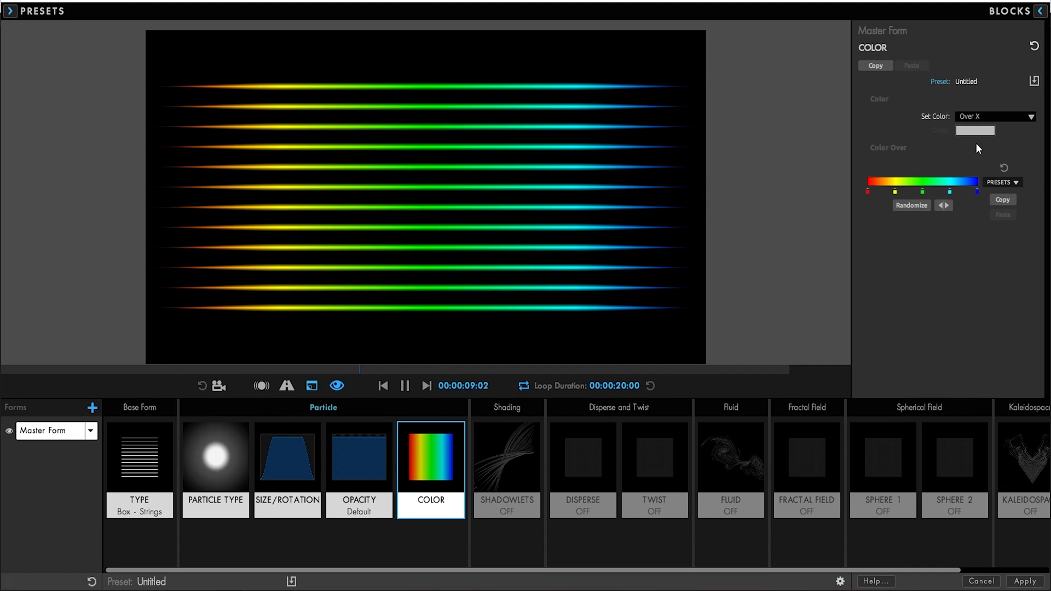
drag(922, 191, 925, 242)
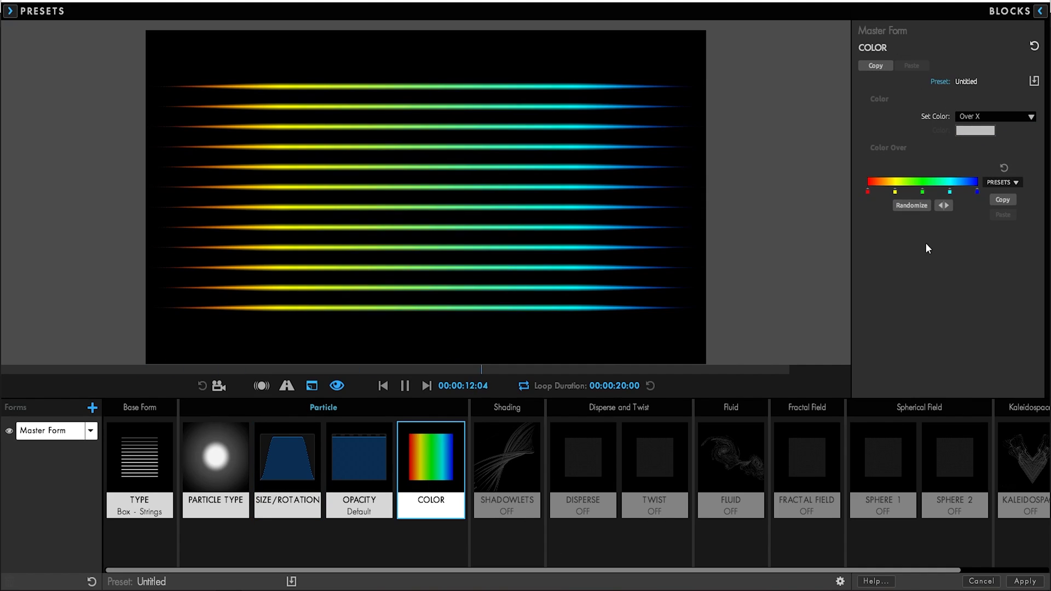
drag(868, 192, 921, 241)
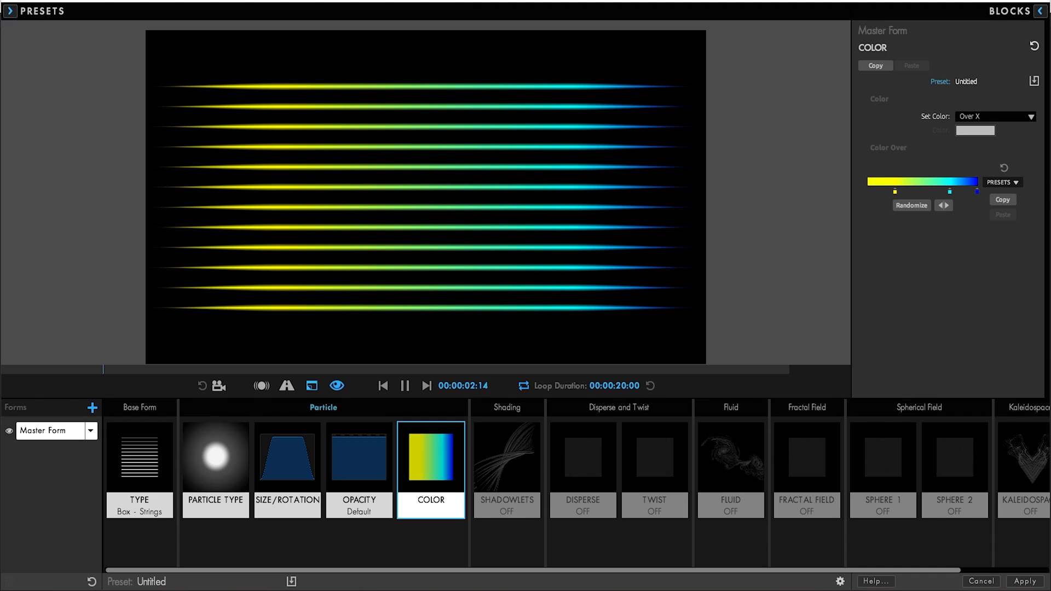
- Move the gradient's blue stop to the middle and recolor it orange (Red 236, Green 122, Blue 19)
drag(978, 192, 921, 191)
double_click(921, 192)
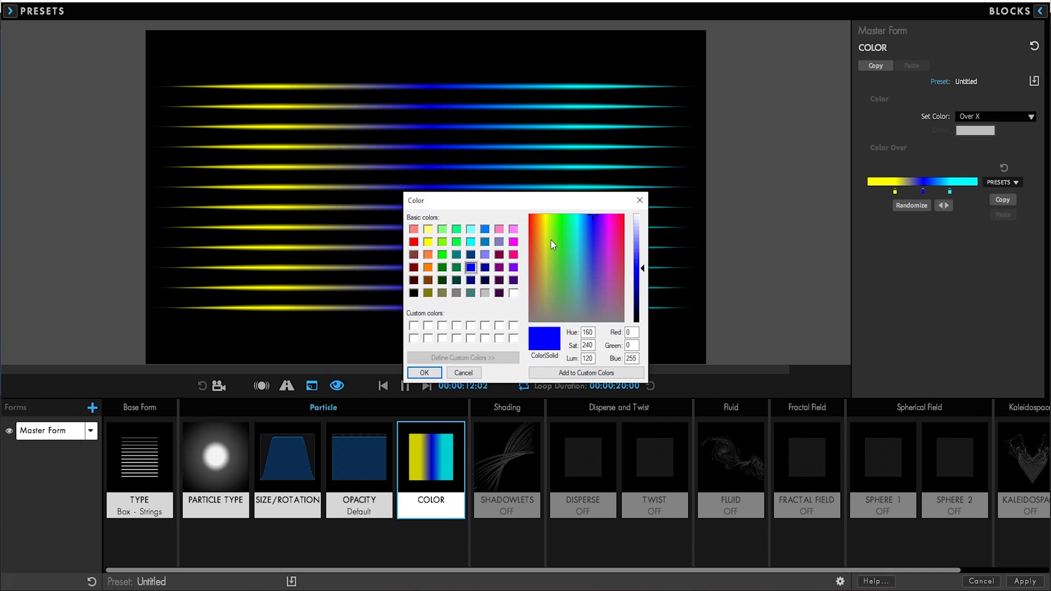
click(534, 232)
click(537, 231)
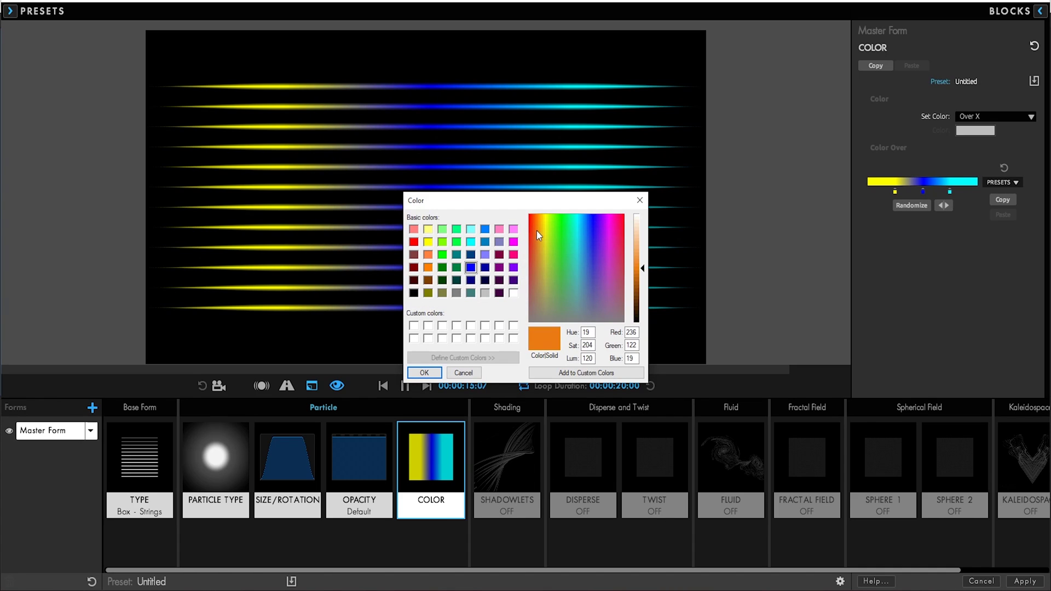
click(423, 373)
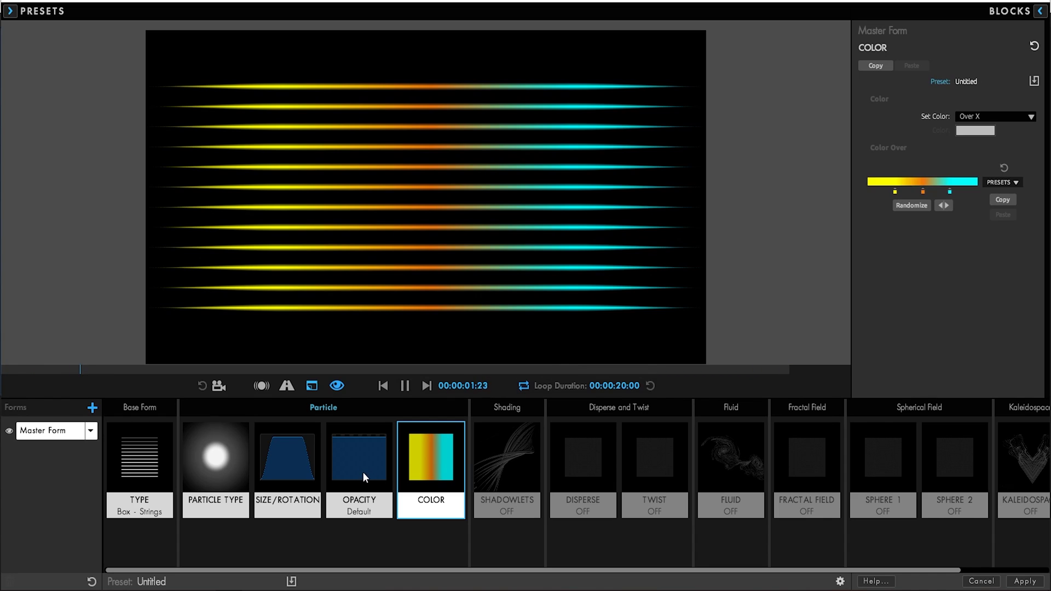
- Set both the particle type's glow blend mode and its overall blend mode to Screen
click(216, 465)
click(977, 265)
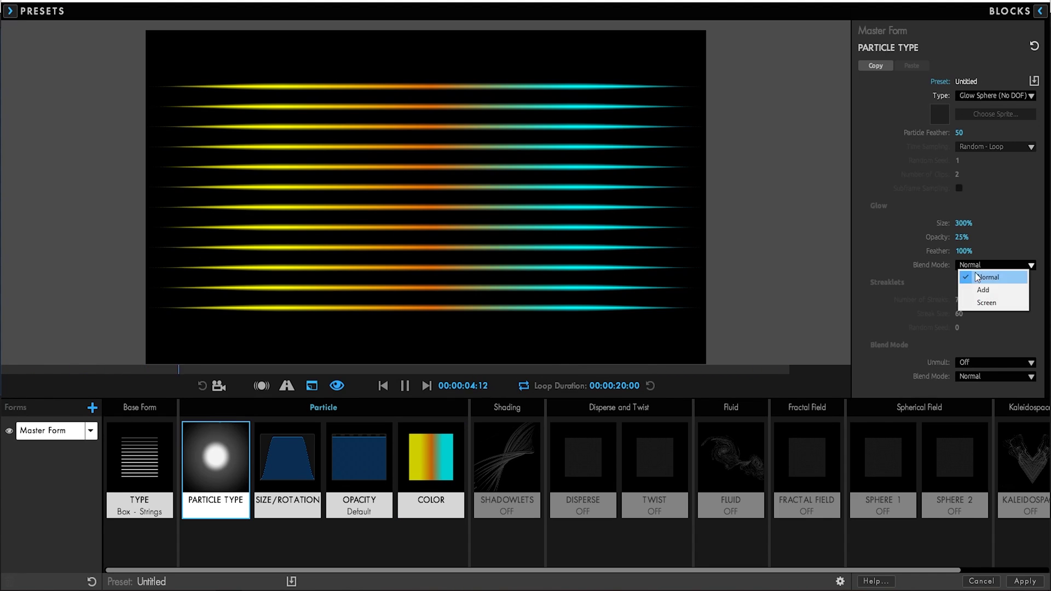
click(986, 303)
click(986, 376)
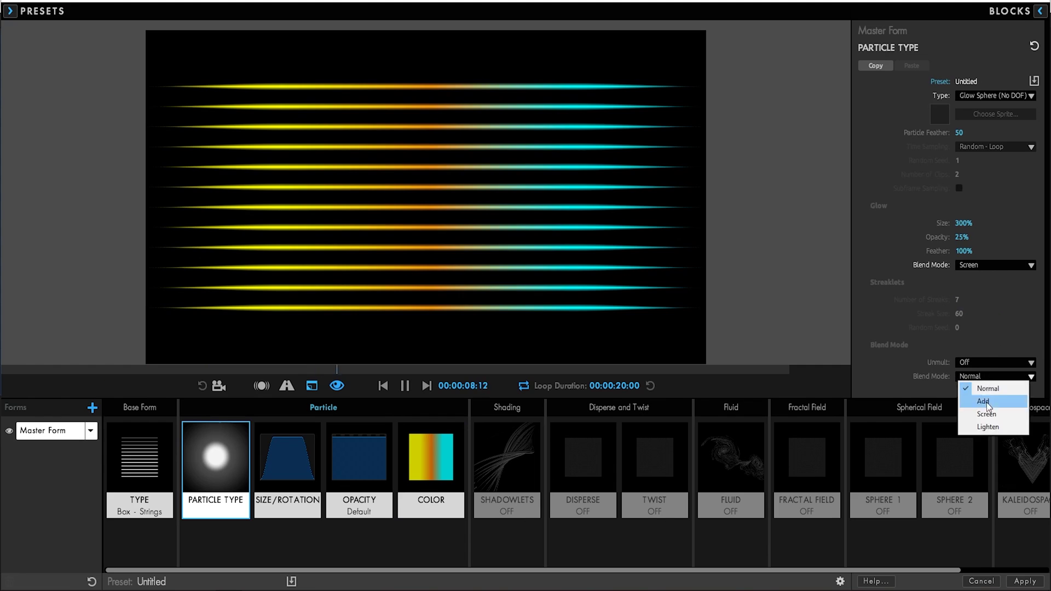
click(986, 414)
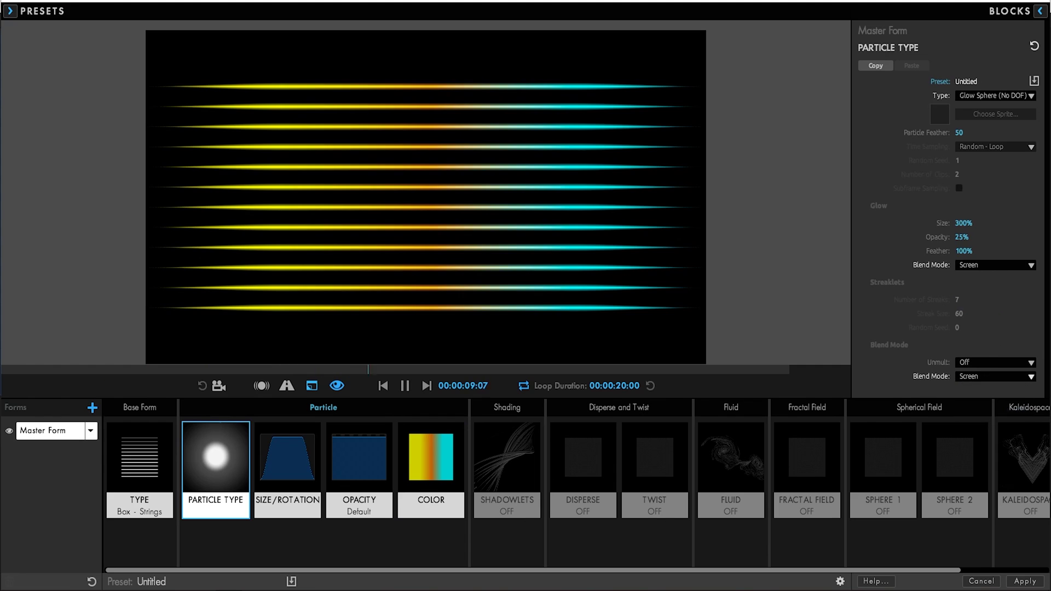
- Set the Fractal Field's Affect Size to 1 and Affect Opacity to 2
click(796, 474)
text(1)
key(Tab)
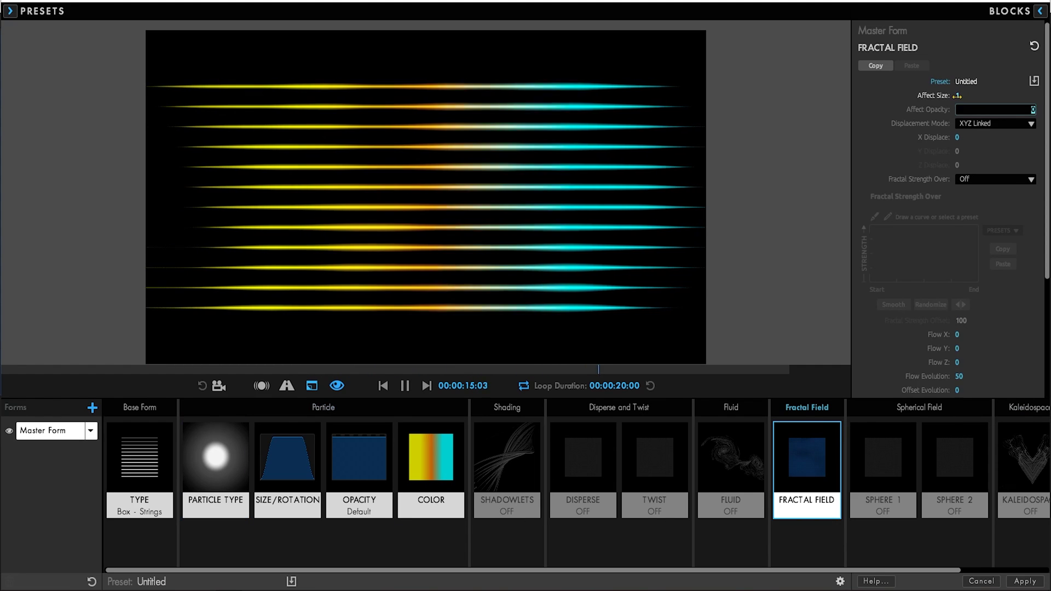
text(2)
key(Tab)
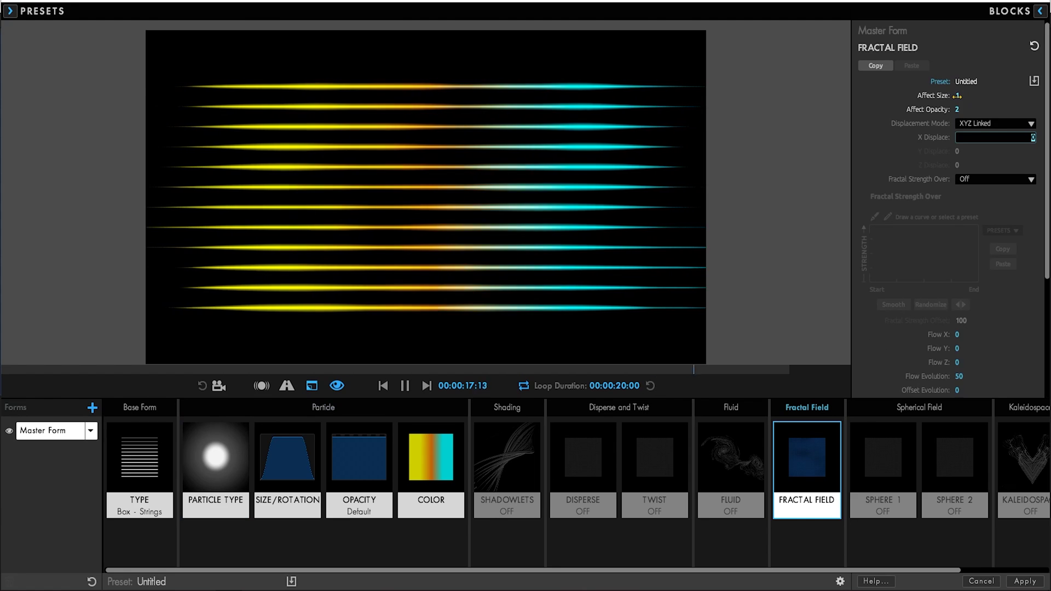
- Switch the Fractal Field's displacement mode to XYZ Individual and set Y Displace to 21
click(995, 123)
click(969, 150)
click(994, 151)
text(4)
drag(957, 151, 968, 151)
- Set the Fractal Field's Flow X to 82 and apply the finished design to the Form layer
drag(957, 335, 1002, 335)
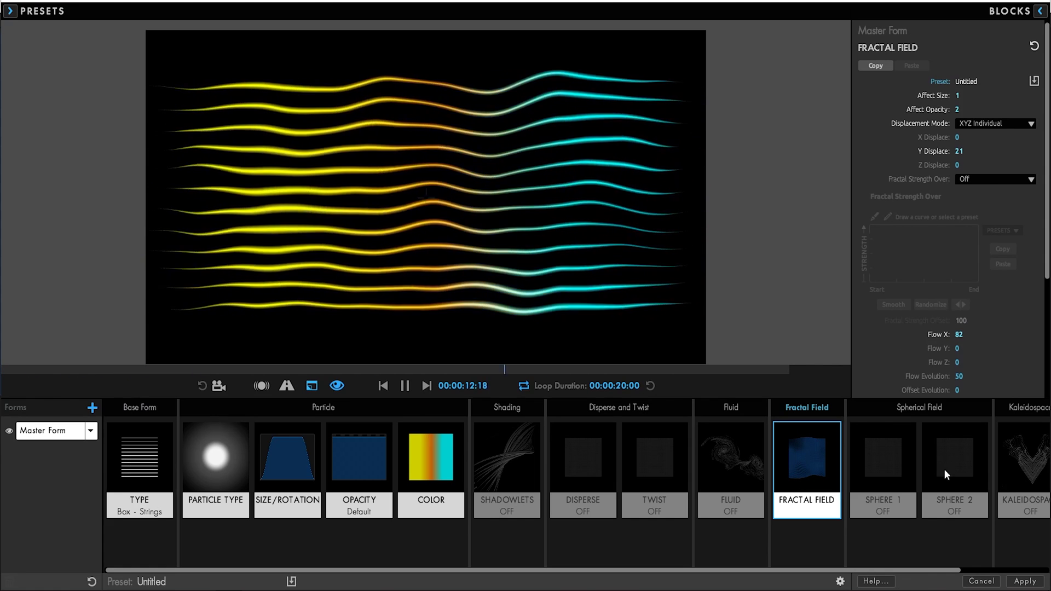
drag(887, 570, 957, 577)
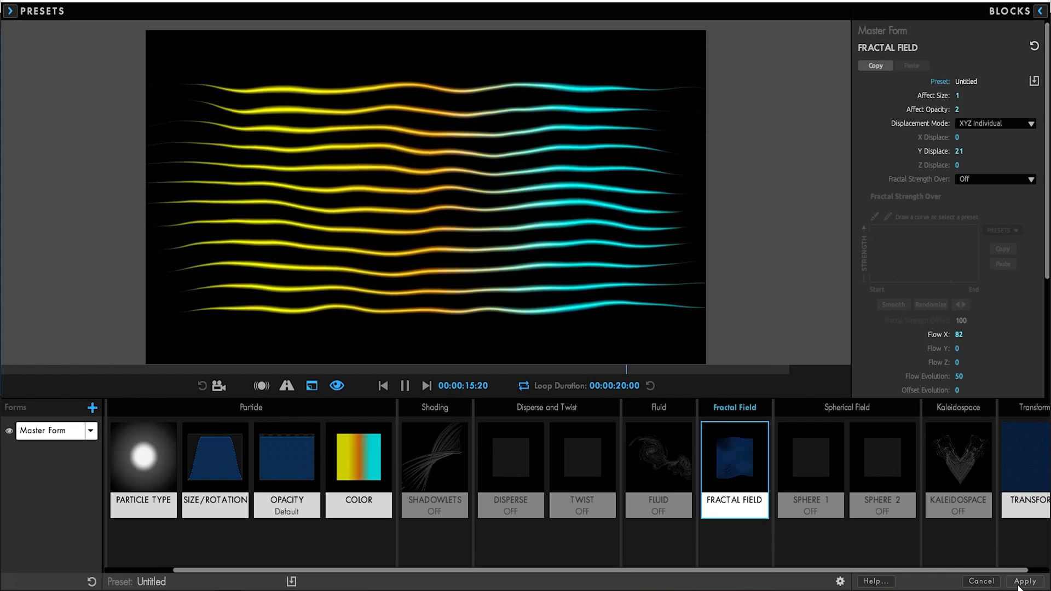
click(1014, 582)
- Add an adjustment layer above the Form layer and name it Effects
click(249, 501)
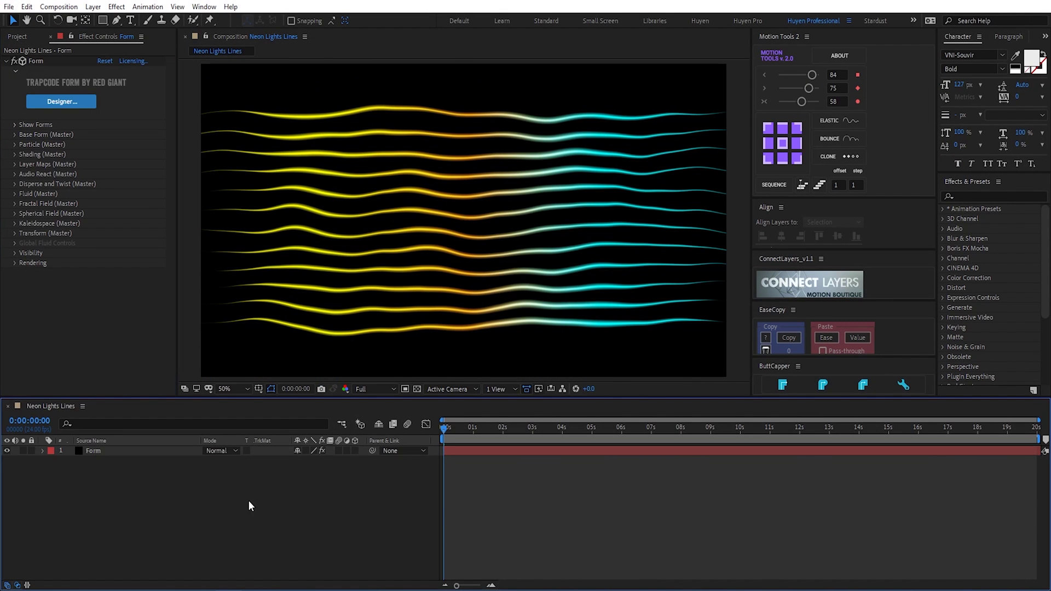
key(ctrl+alt+y)
key(Return)
text(Effects)
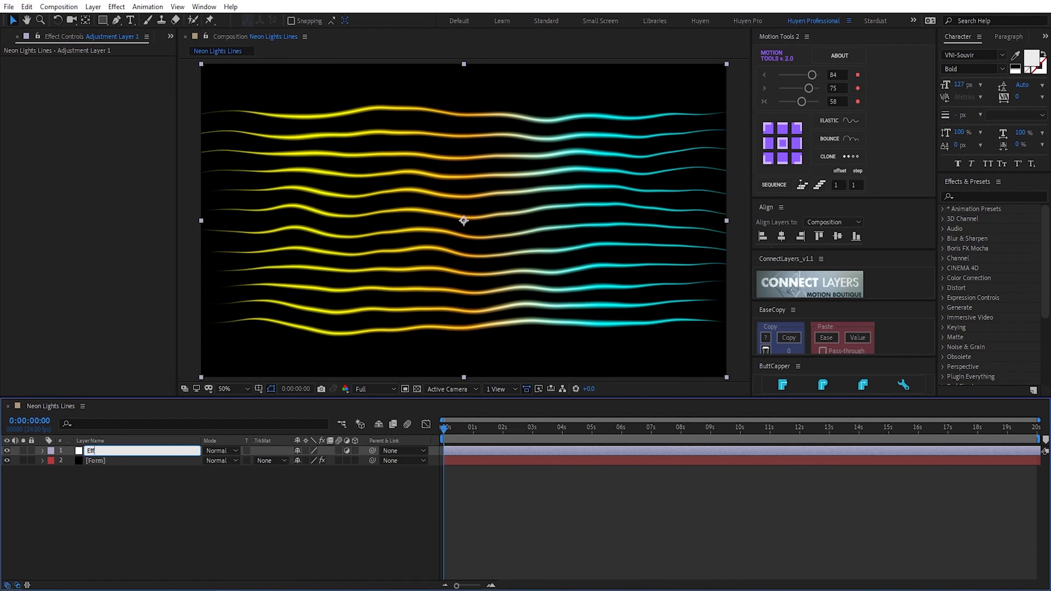
key(Return)
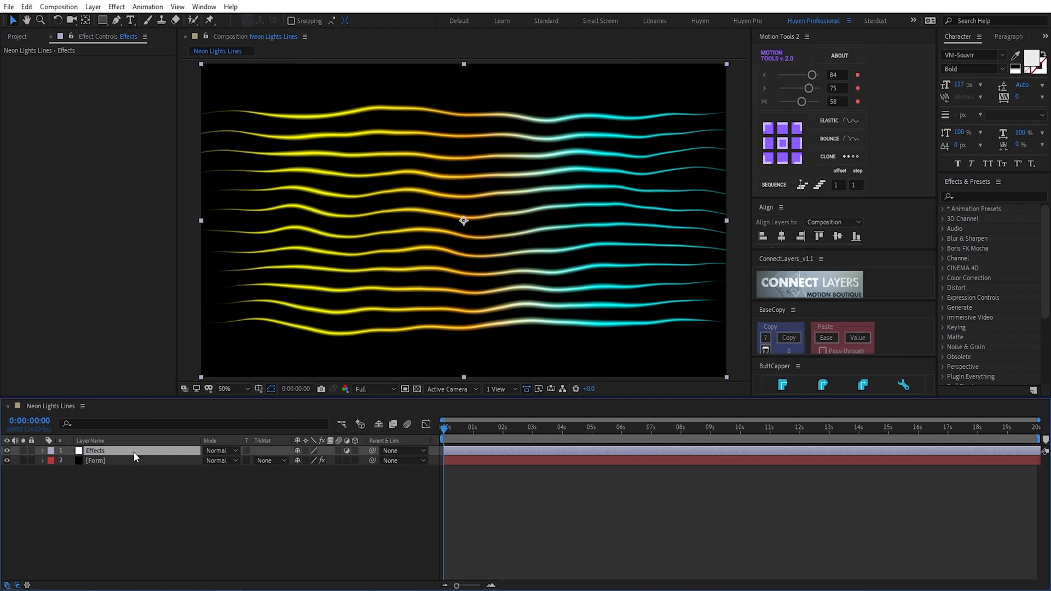
- Apply a Curves effect to the Effects layer and shape its RGB curve into a gentle S for more contrast
key(ctrl+space)
text(cur)
key(Return)
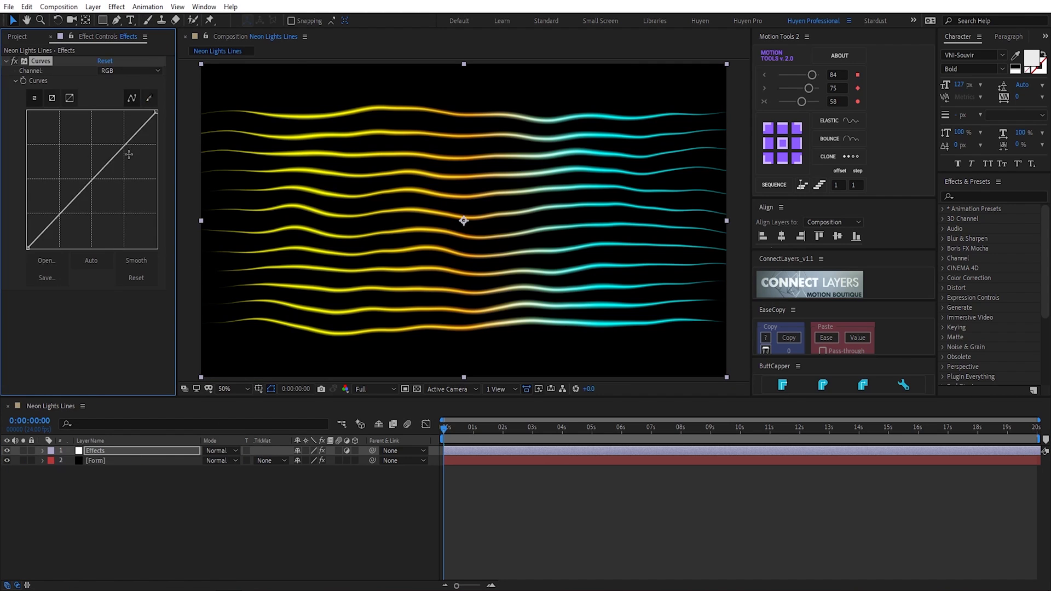
drag(128, 145, 124, 139)
drag(64, 201, 122, 154)
- Raise the midtones of the Red channel's curve and lower the Blue and Green channels' curves slightly
click(118, 71)
click(122, 95)
click(124, 71)
click(130, 121)
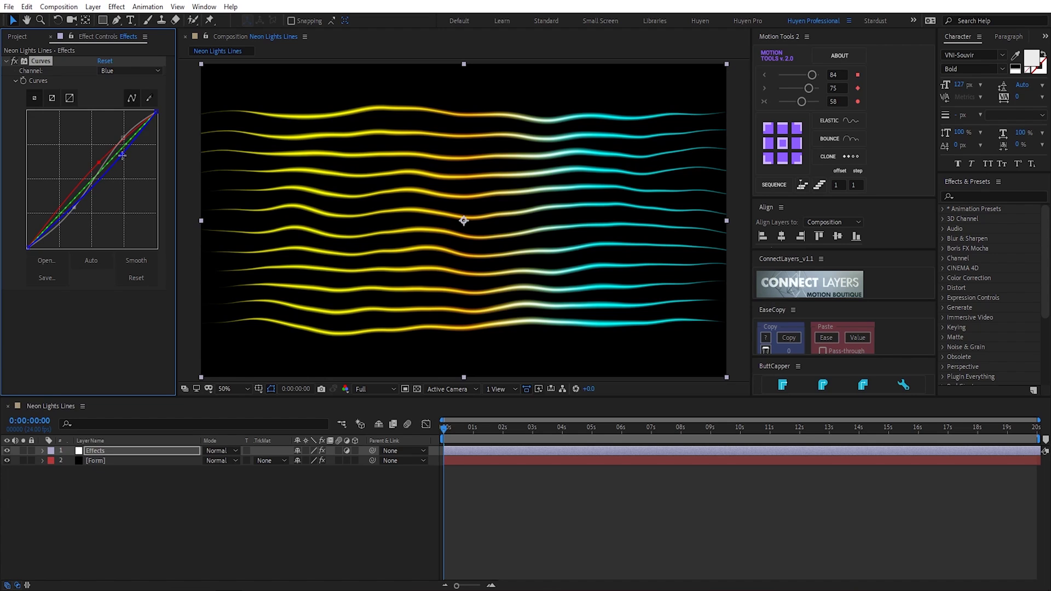
drag(99, 163, 94, 159)
drag(105, 163, 114, 167)
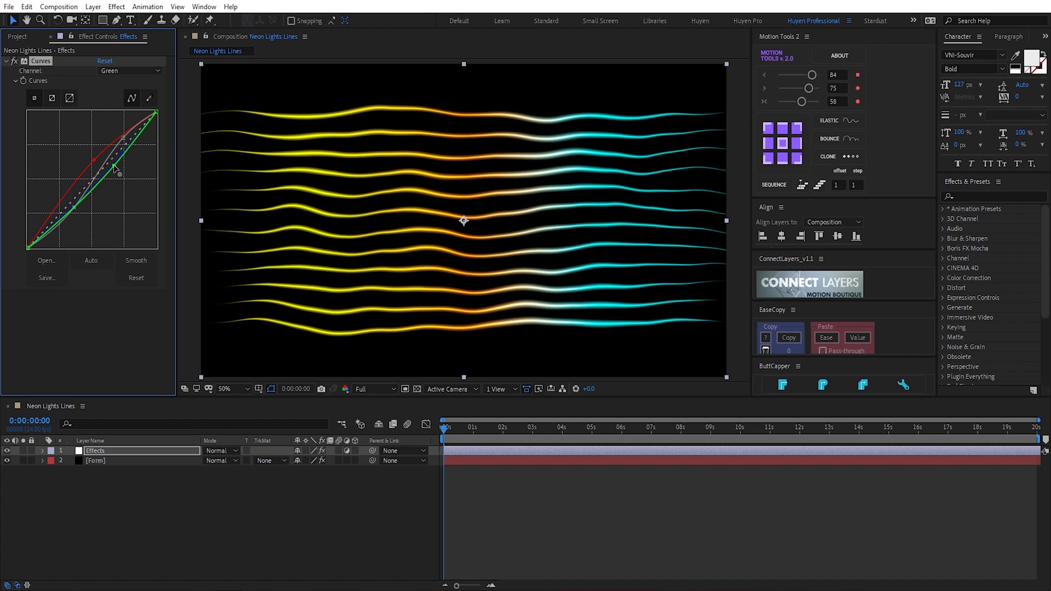
- Add a Deep Glow effect to the Effects adjustment layer
click(130, 501)
click(121, 452)
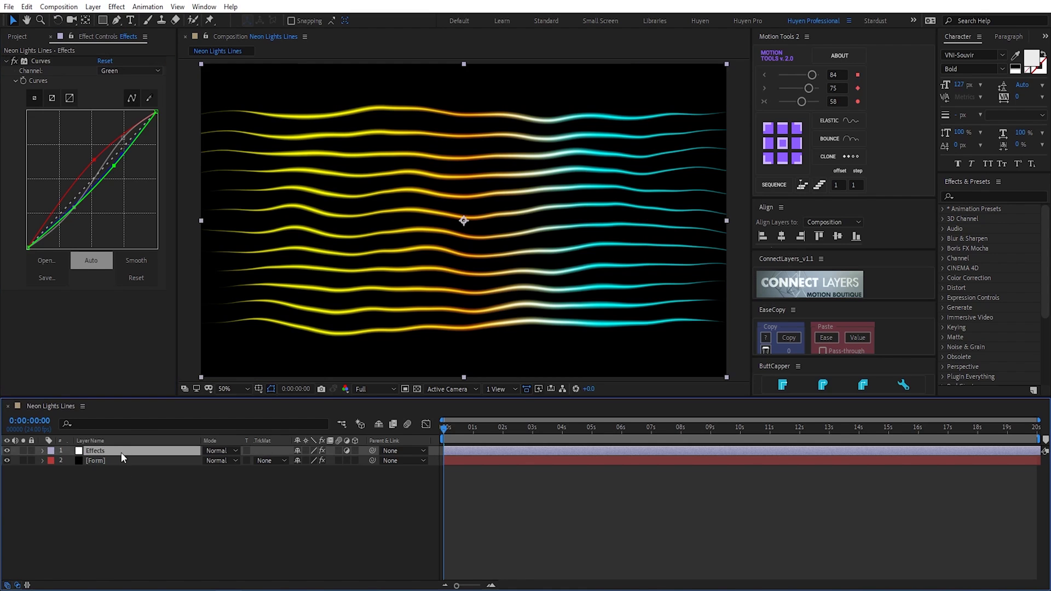
key(ctrl+space)
text(de)
key(Return)
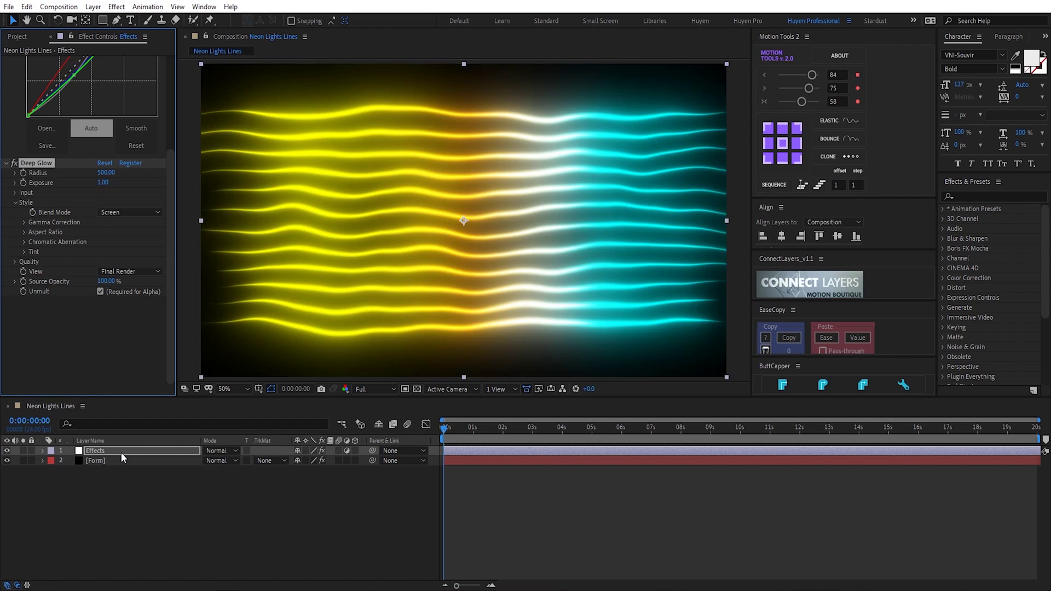
- Set Deep Glow's Radius to 100 and its Exposure to 0.8
click(106, 172)
text(100)
key(Tab)
text(.8)
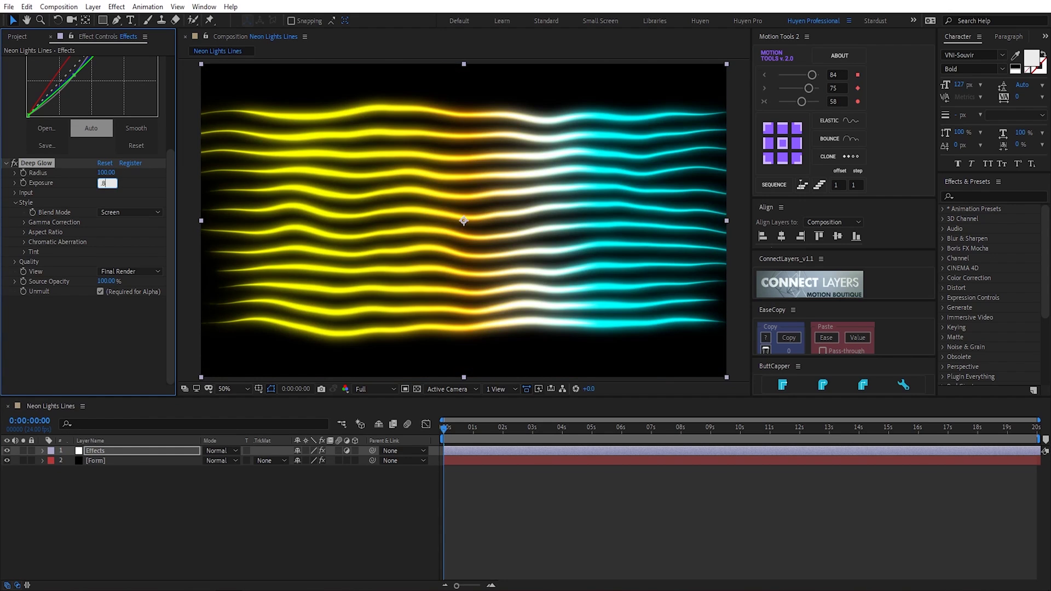
key(shift+Tab)
click(140, 340)
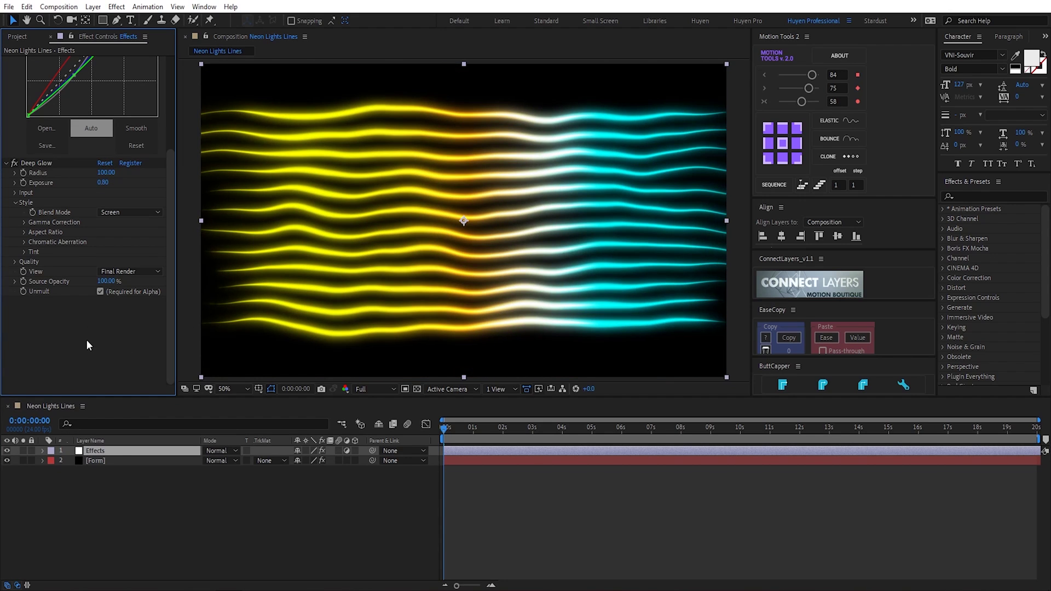
- Set the Aspect Ratio of the Deep Glow effect to 2
click(23, 232)
click(103, 242)
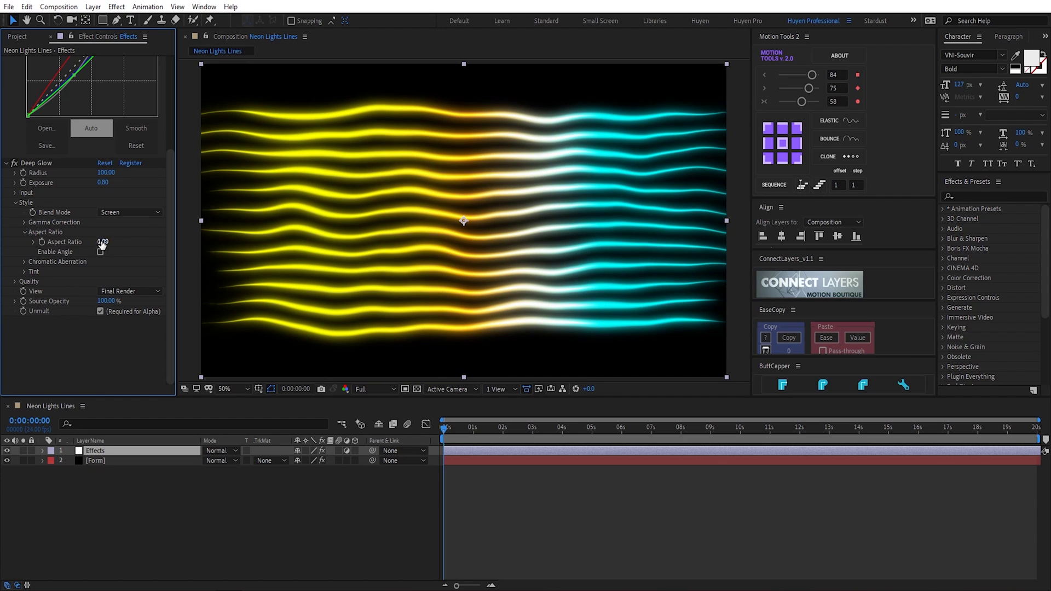
key(Return)
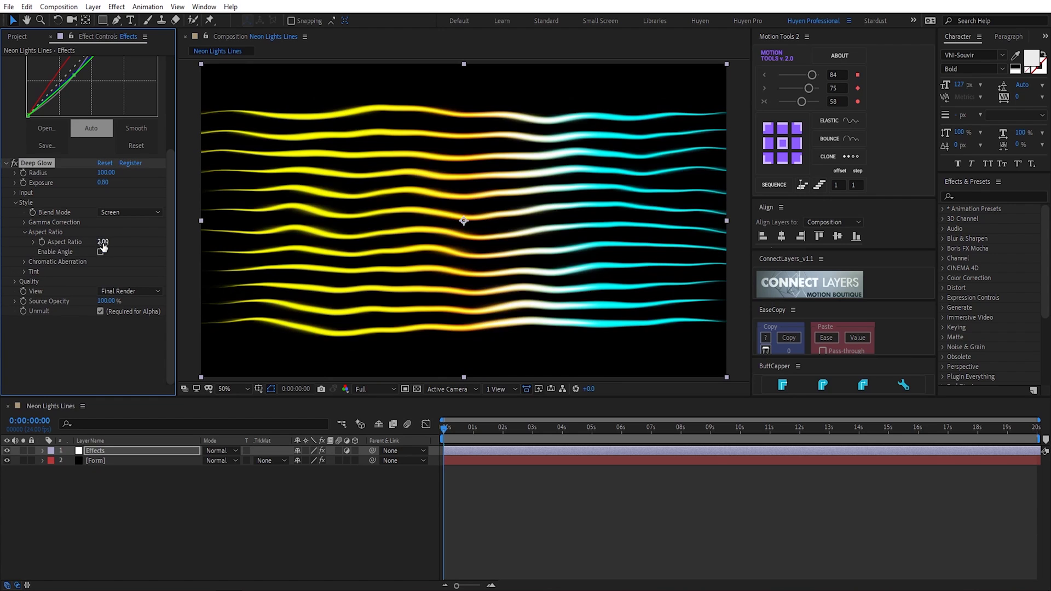
- Enable Deep Glow's Chromatic Aberration with Red & Blue channels and raise its Amount to 0.49%, checking other frames
click(24, 262)
click(133, 282)
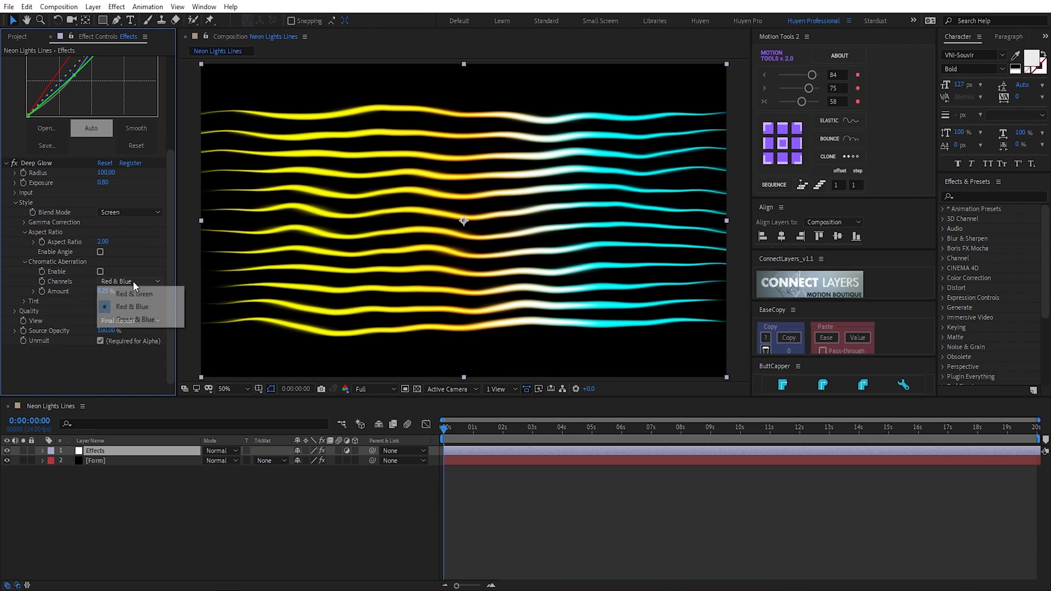
click(101, 270)
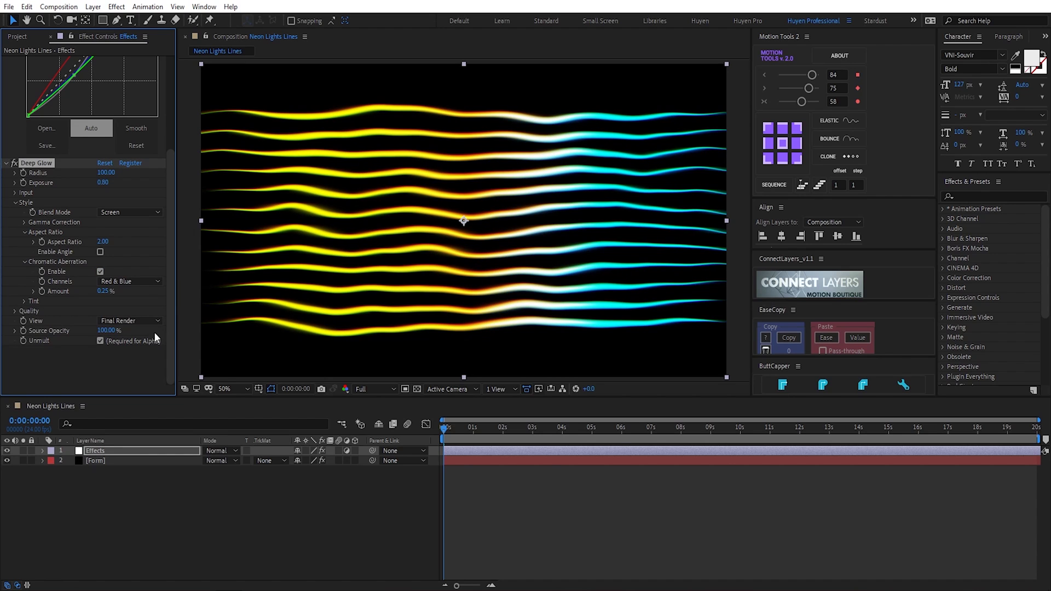
drag(450, 431, 523, 431)
drag(102, 290, 107, 291)
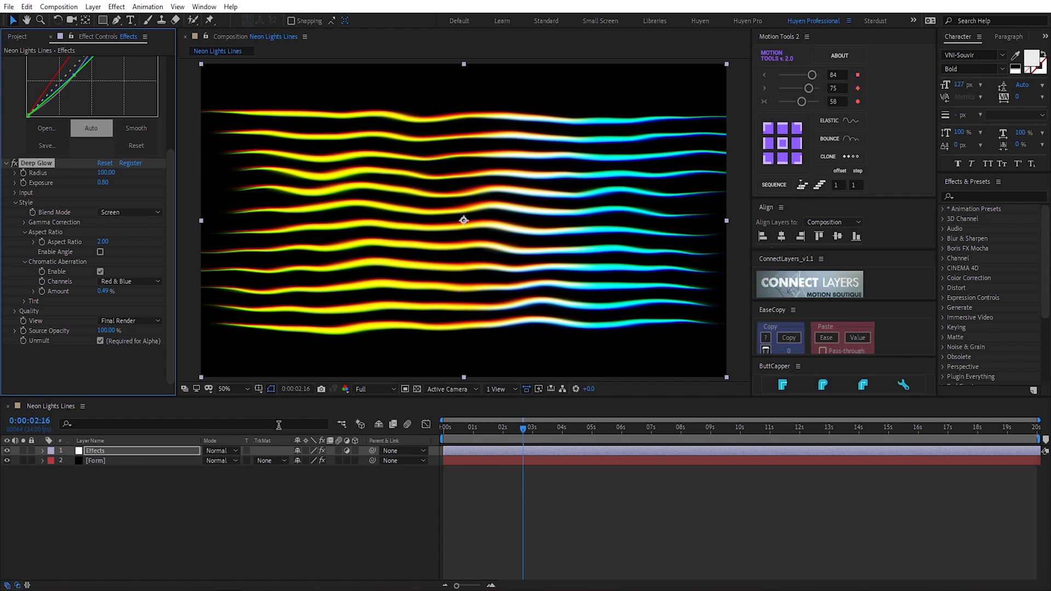
drag(479, 432, 638, 429)
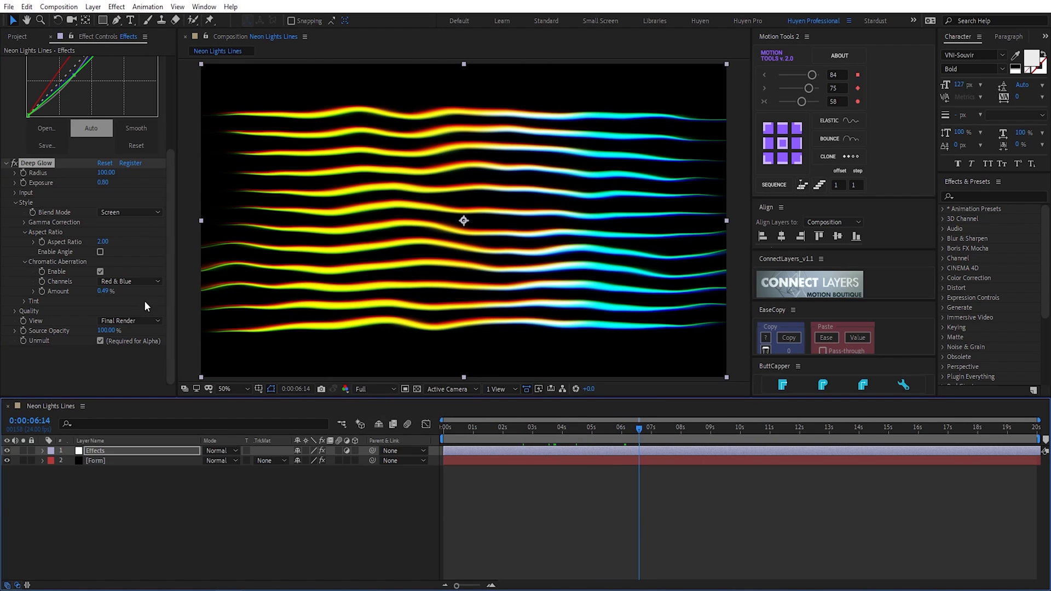
- Review the Threshold and Threshold Smooth settings in Deep Glow's Input group
click(25, 224)
scroll(25, 223, up, 3)
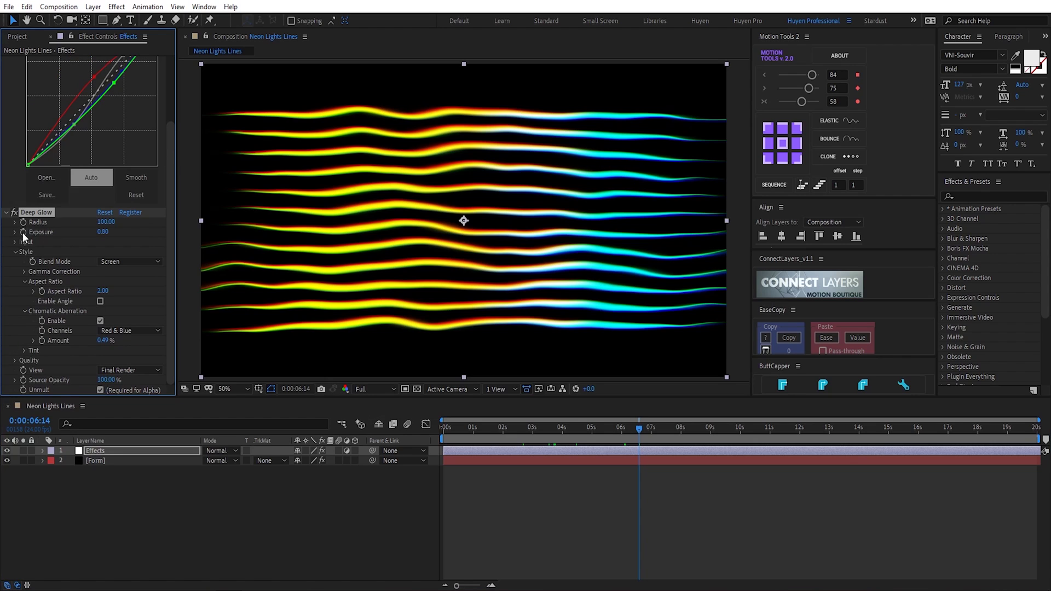
click(15, 251)
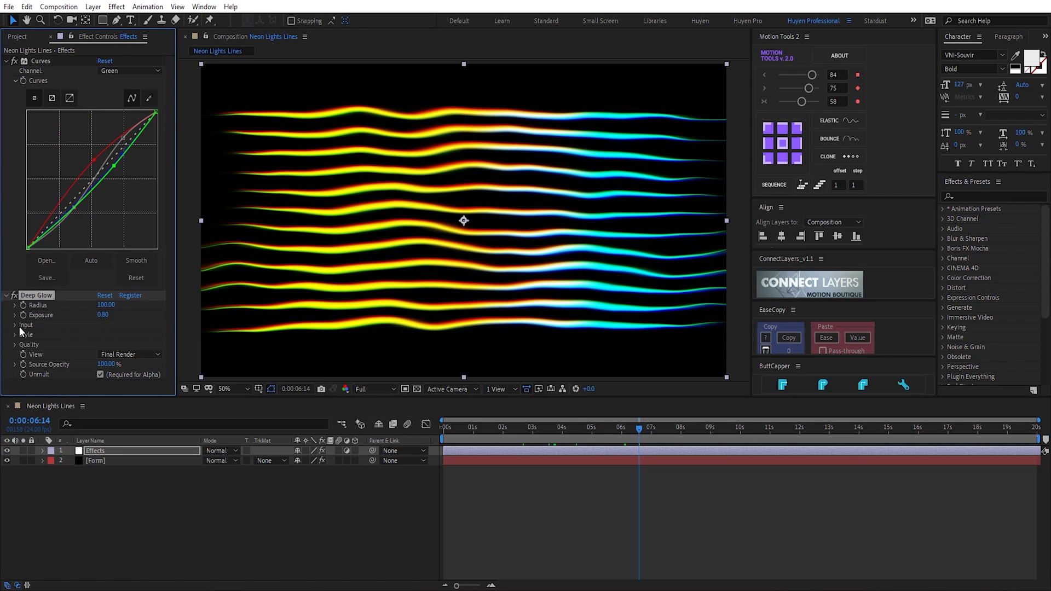
click(15, 324)
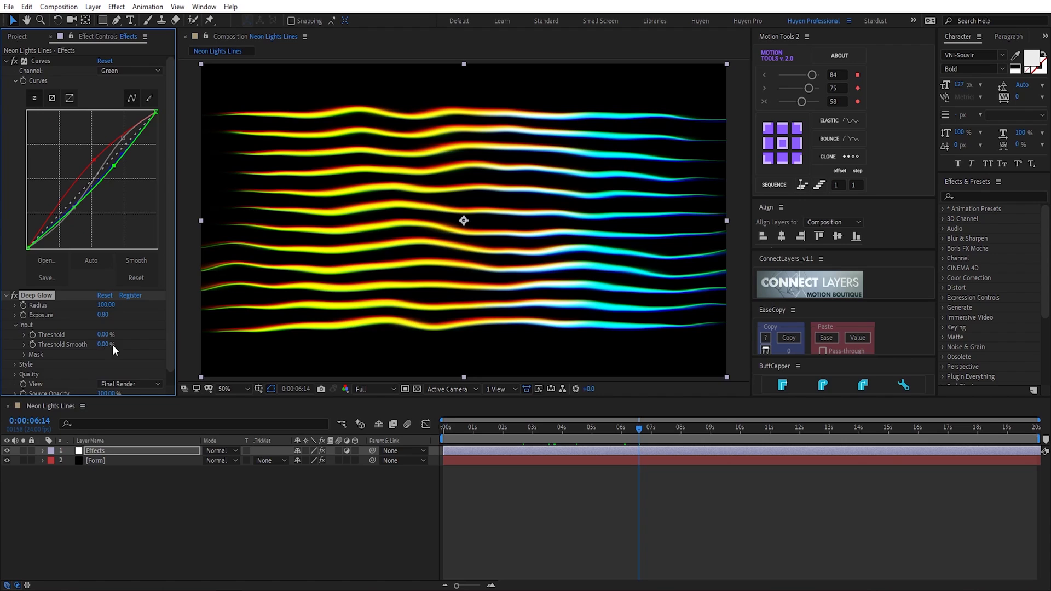
drag(112, 344, 116, 344)
- Collapse the Curves and Deep Glow effects and preview the animation from the beginning
click(6, 61)
click(6, 70)
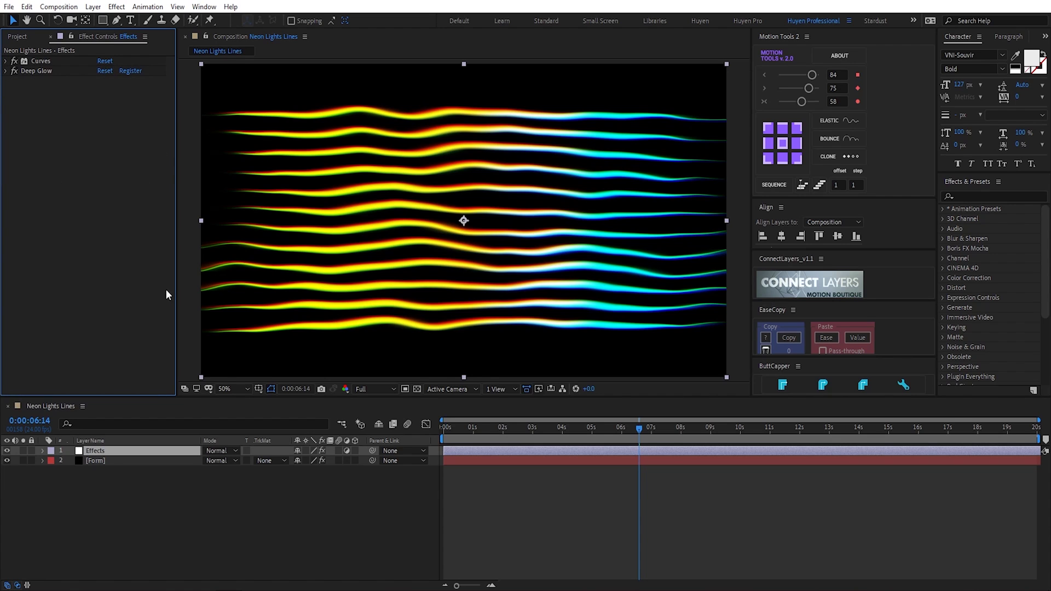
drag(452, 430, 490, 441)
key(space)
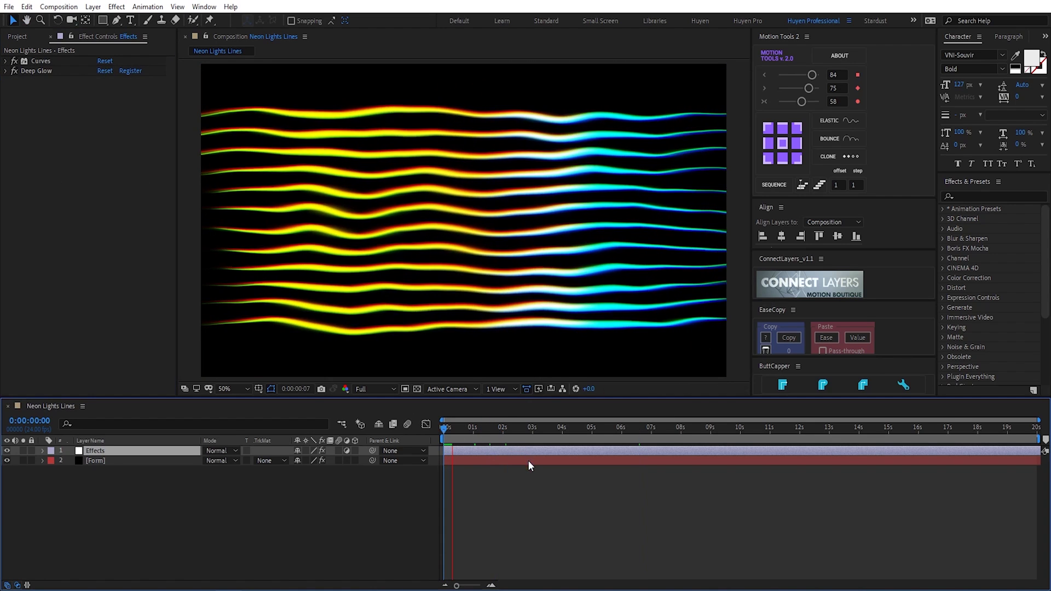
- Reopen the Form layer's design, set the Fractal Field's Flow X to 20 and apply it
click(147, 460)
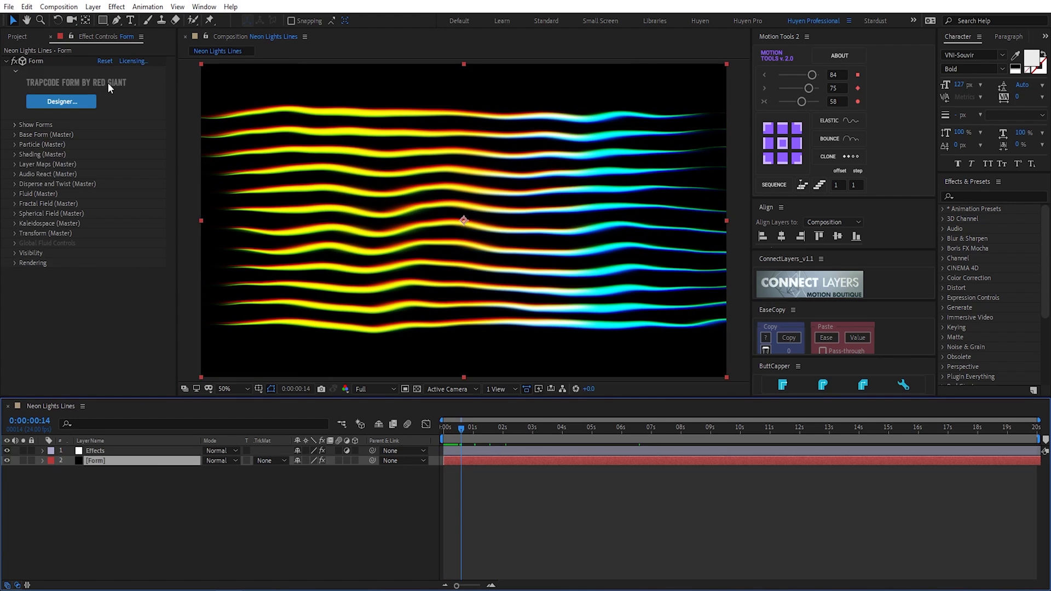
click(61, 102)
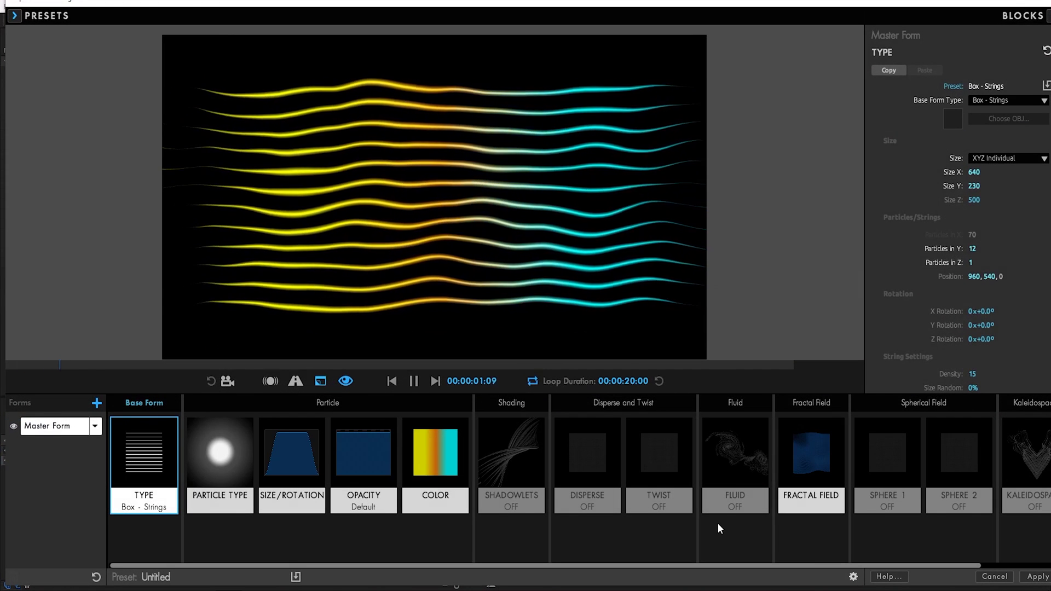
click(811, 465)
scroll(911, 317, down, 3)
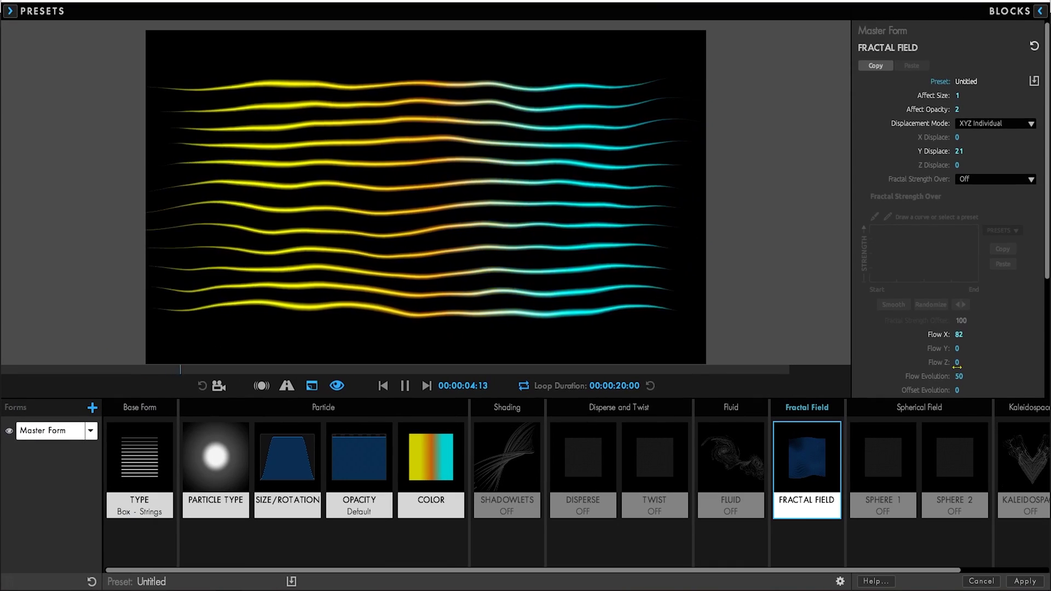
click(959, 337)
text(20)
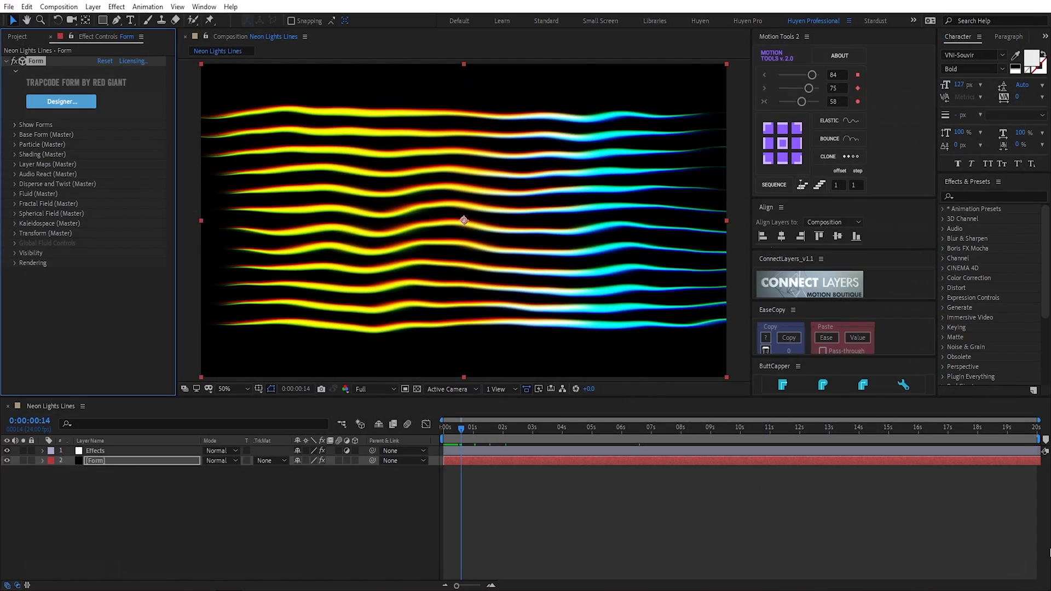
- Create a black solid named BG and place it below the Form layer
click(303, 520)
key(ctrl+y)
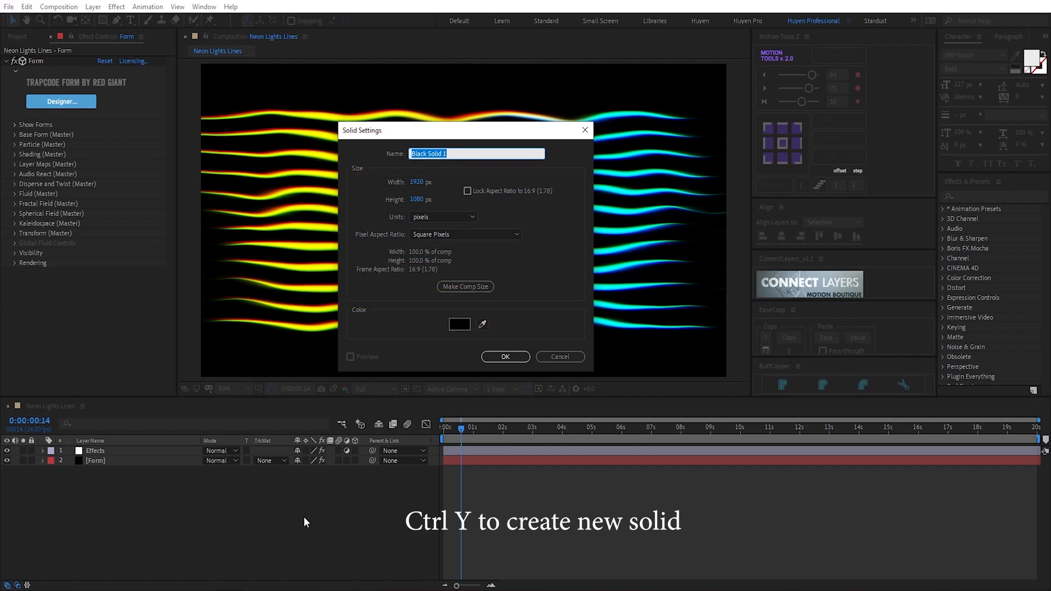
text(BG)
key(Return)
drag(124, 450, 139, 501)
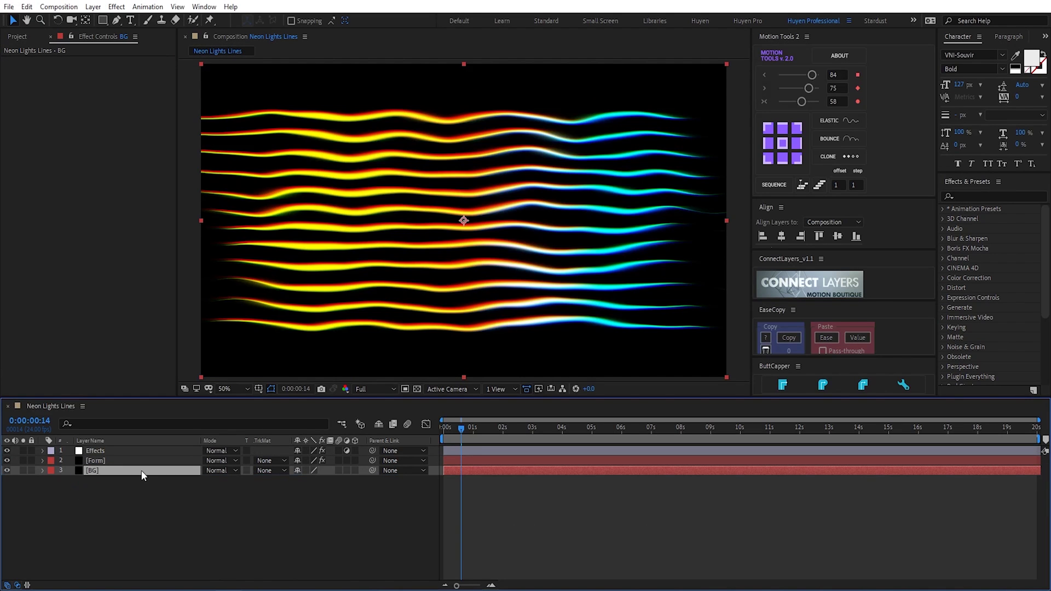
- Apply a 4-Color Gradient to the BG layer and set its Color 1 to a very dark olive
key(ctrl+space)
text(4)
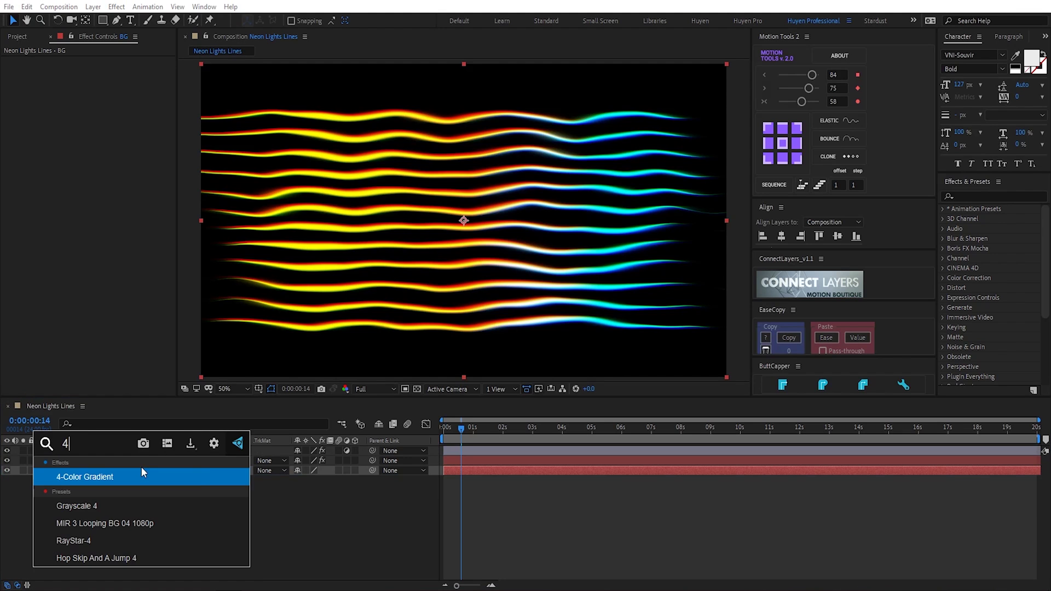
click(141, 470)
click(104, 91)
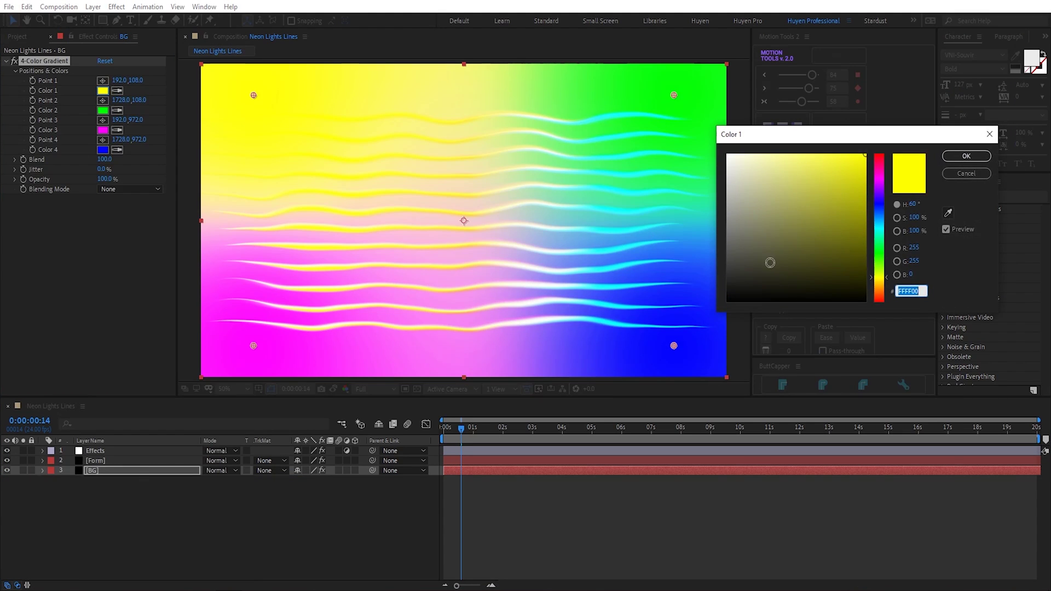
click(759, 295)
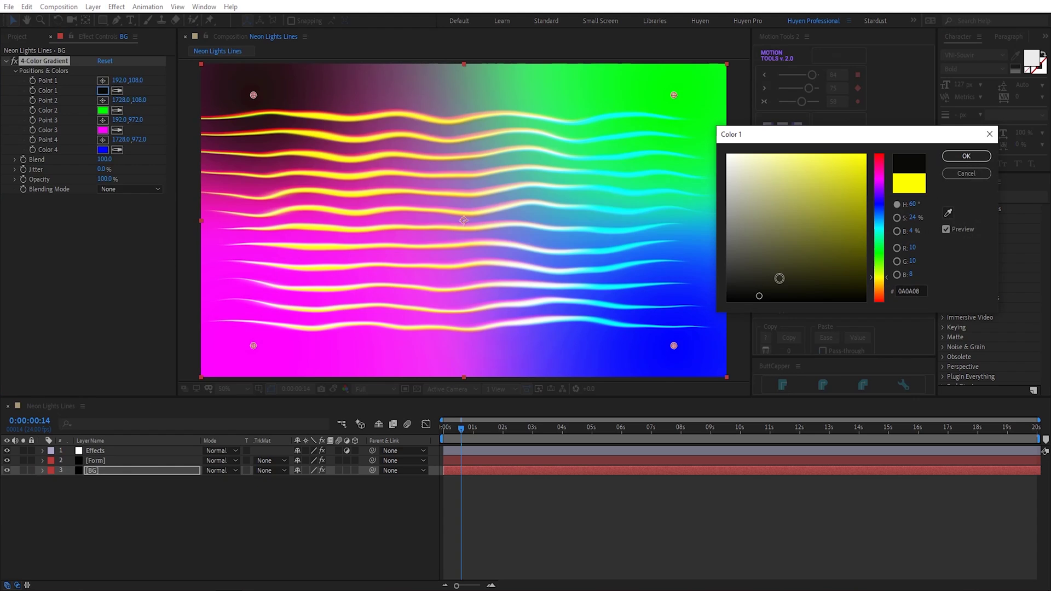
drag(777, 277, 781, 286)
click(966, 157)
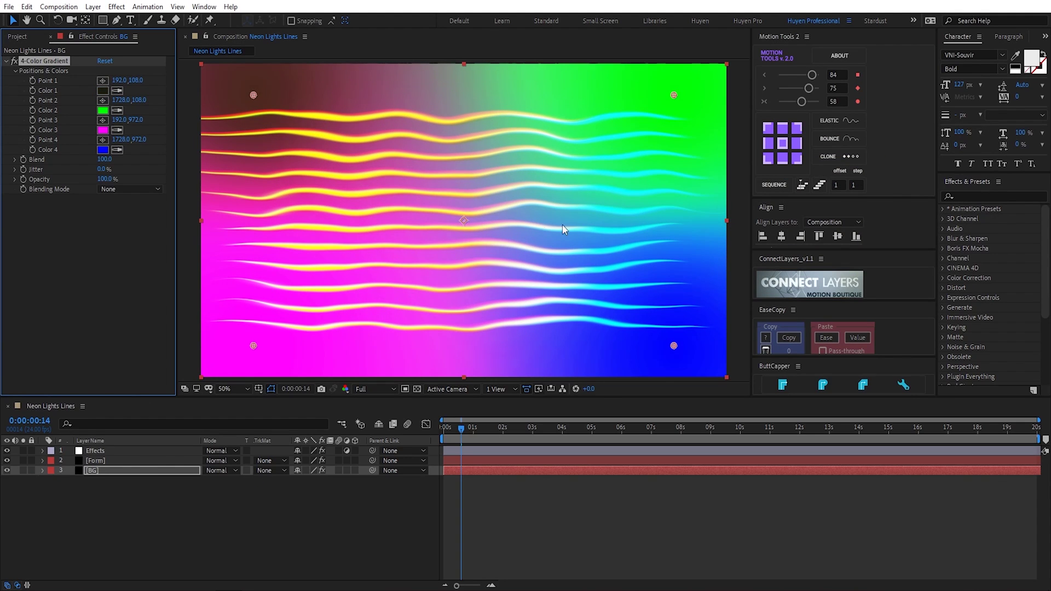
- Set the gradient's Color 4 to dark teal (021313) and Color 2 to a dark reddish brown (about 1D0C03)
click(105, 151)
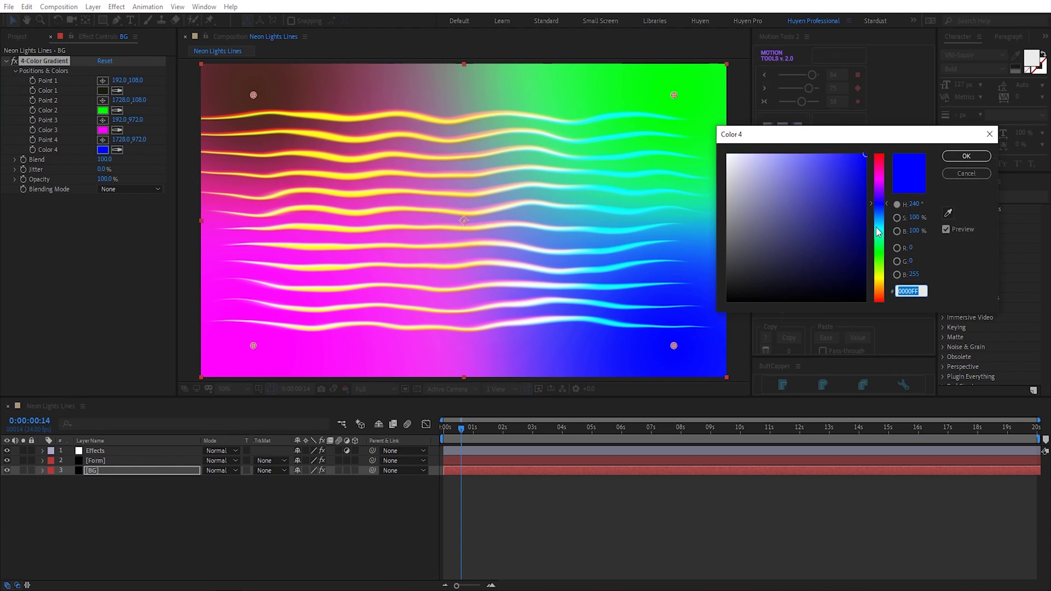
click(878, 228)
click(851, 290)
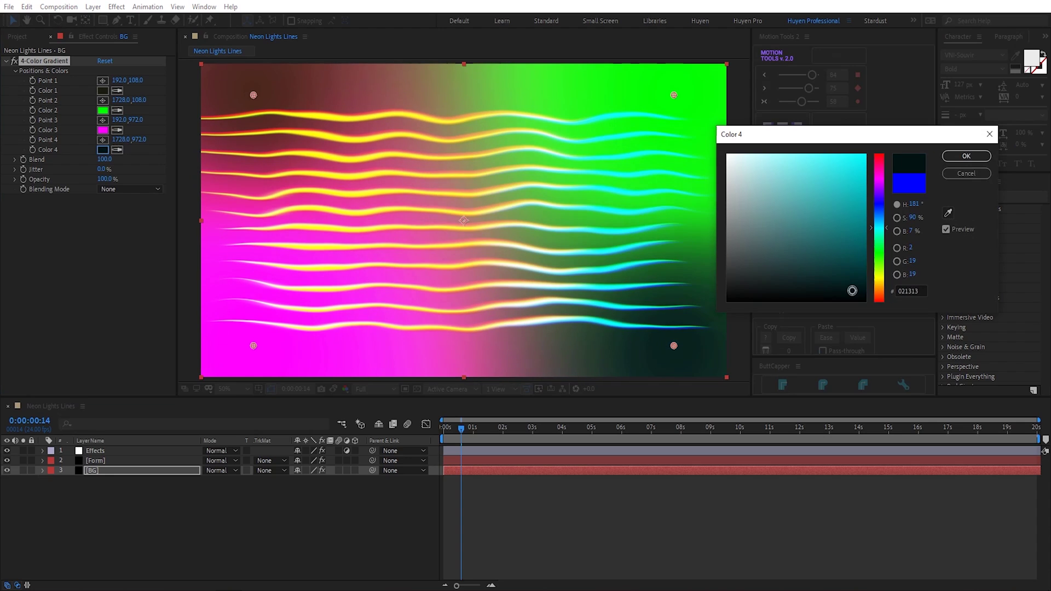
click(966, 156)
click(103, 110)
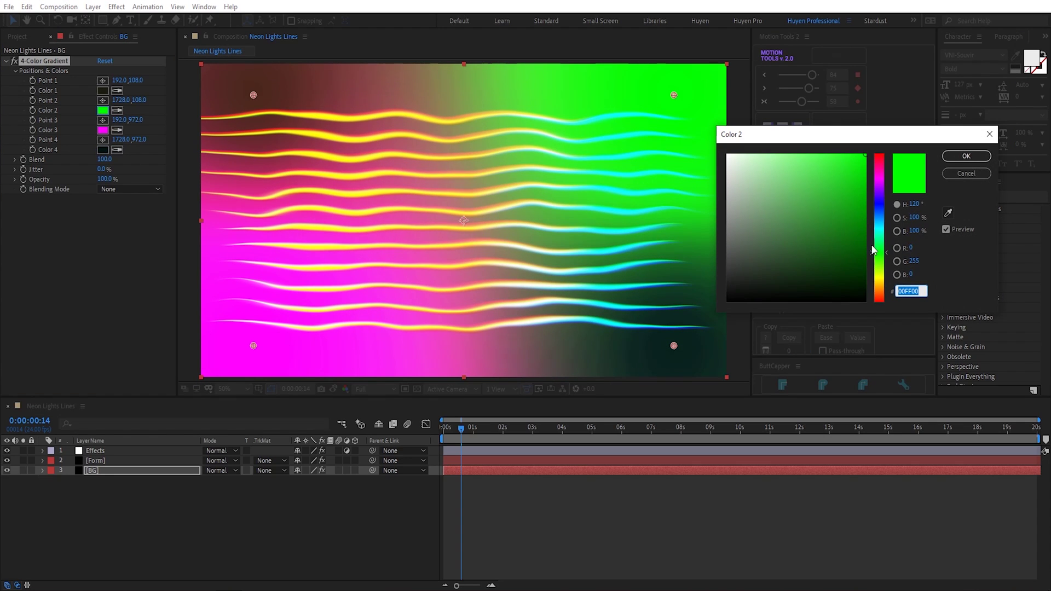
click(878, 293)
click(851, 280)
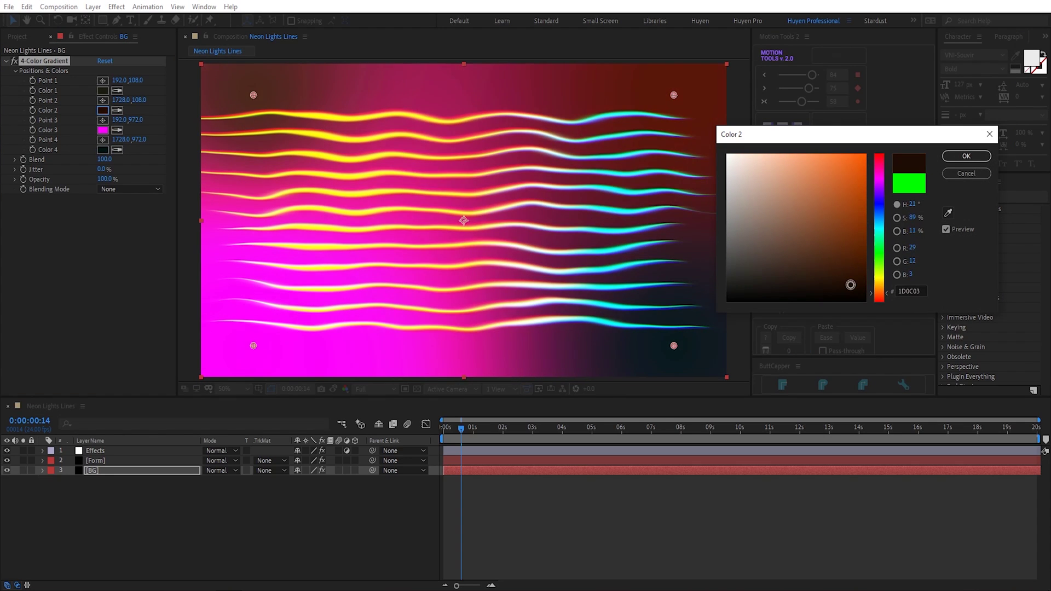
click(966, 156)
- Try dark purple, green and yellow tones for the gradient's Color 3 and settle on dark green (06220A)
click(102, 129)
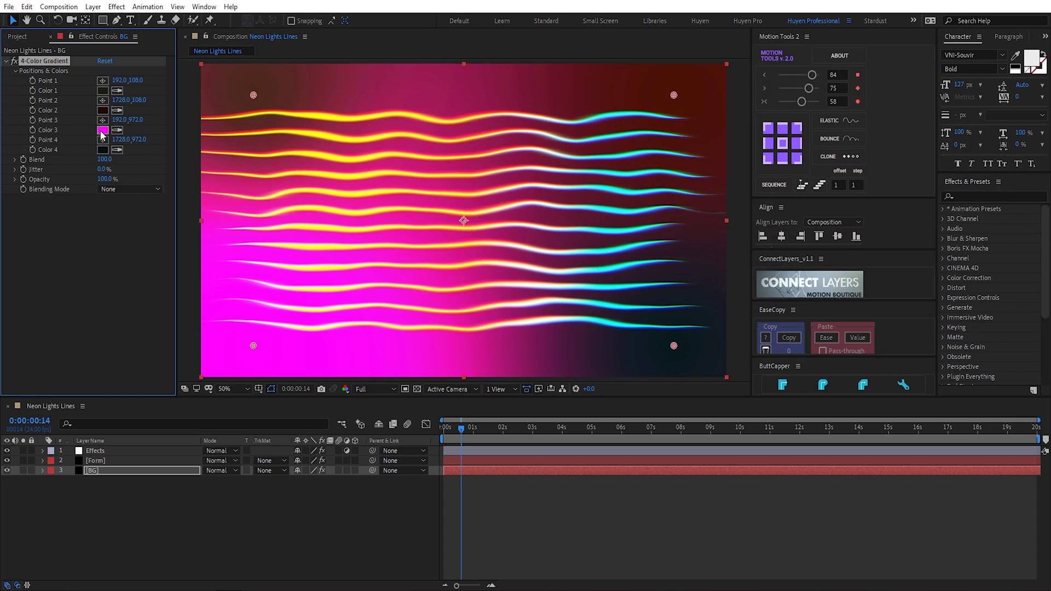
click(792, 293)
drag(792, 293, 795, 289)
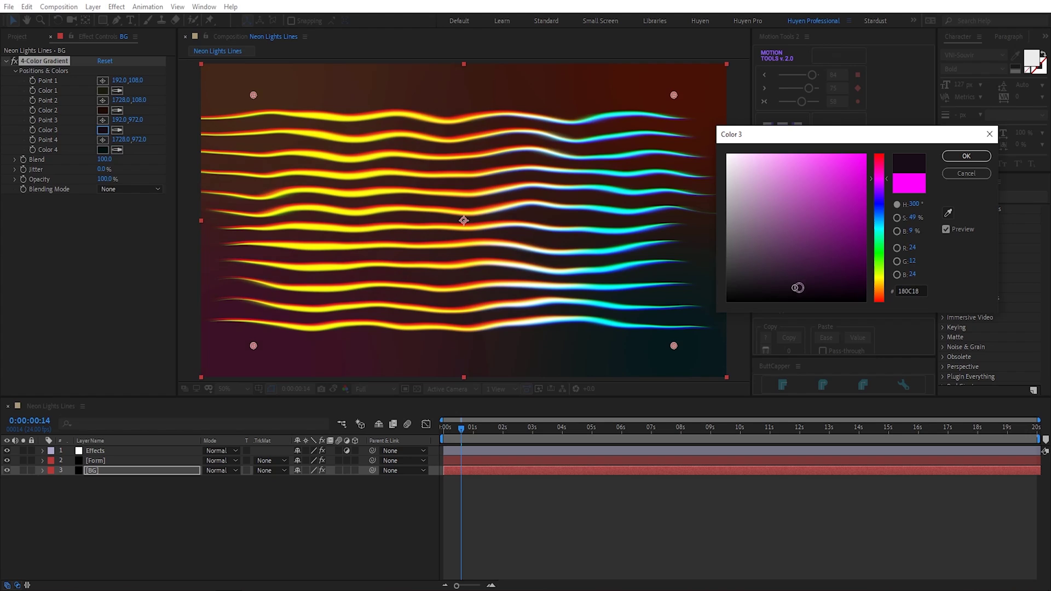
click(879, 244)
click(825, 285)
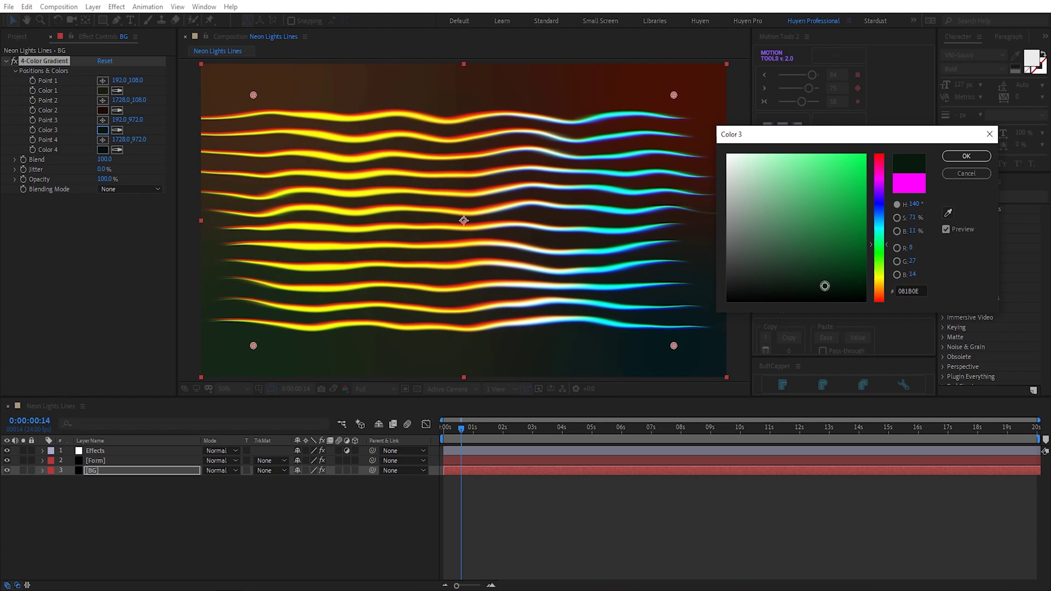
drag(824, 286, 841, 282)
click(880, 281)
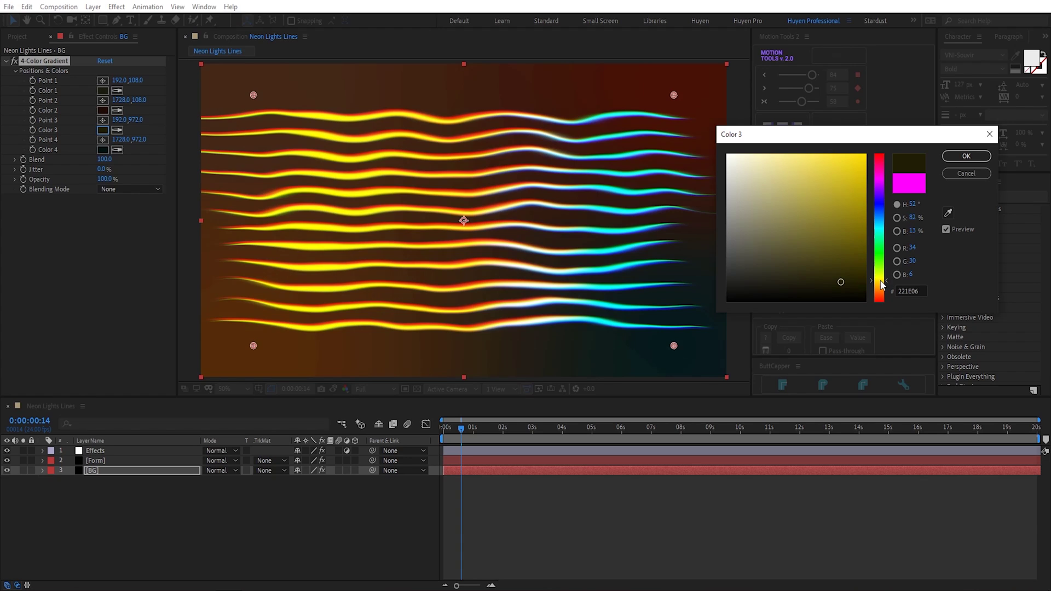
drag(881, 280, 881, 250)
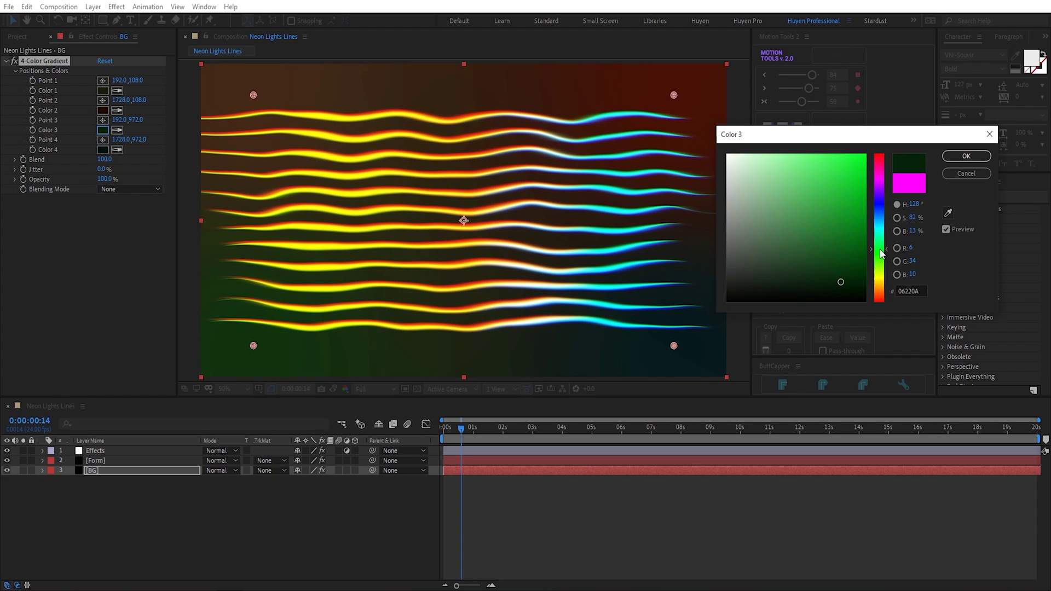
click(950, 159)
- Scrub through the timeline and preview the neon lines over the gradient background from the start
drag(461, 428, 556, 434)
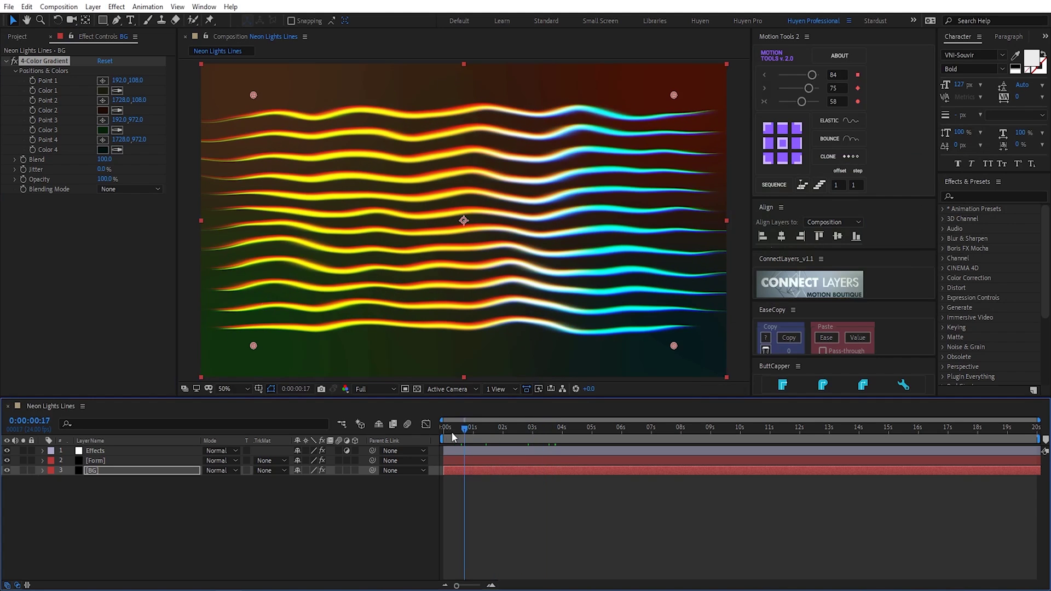
drag(452, 436, 446, 436)
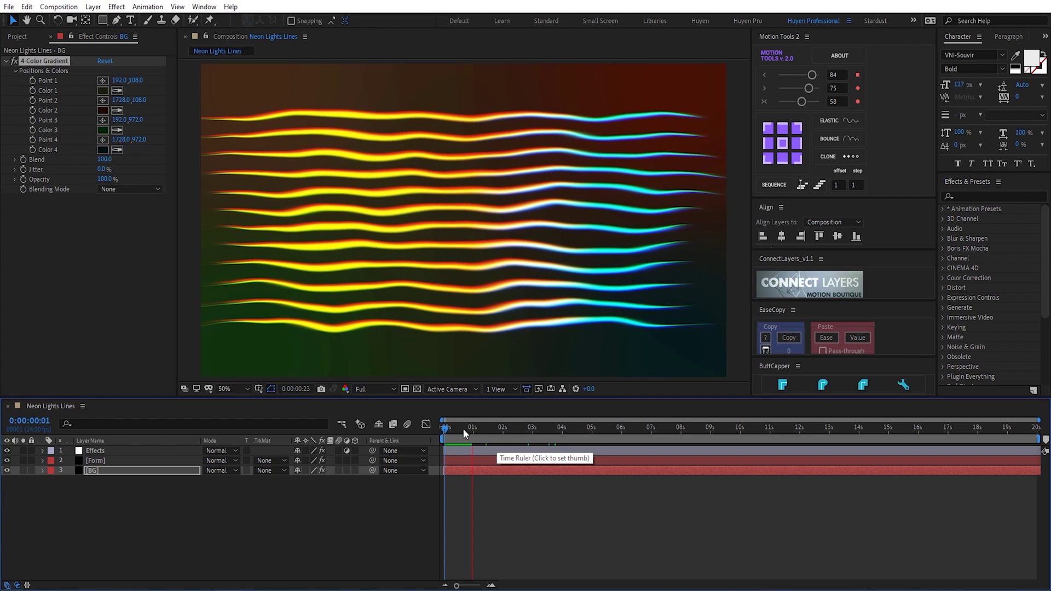
key(space)
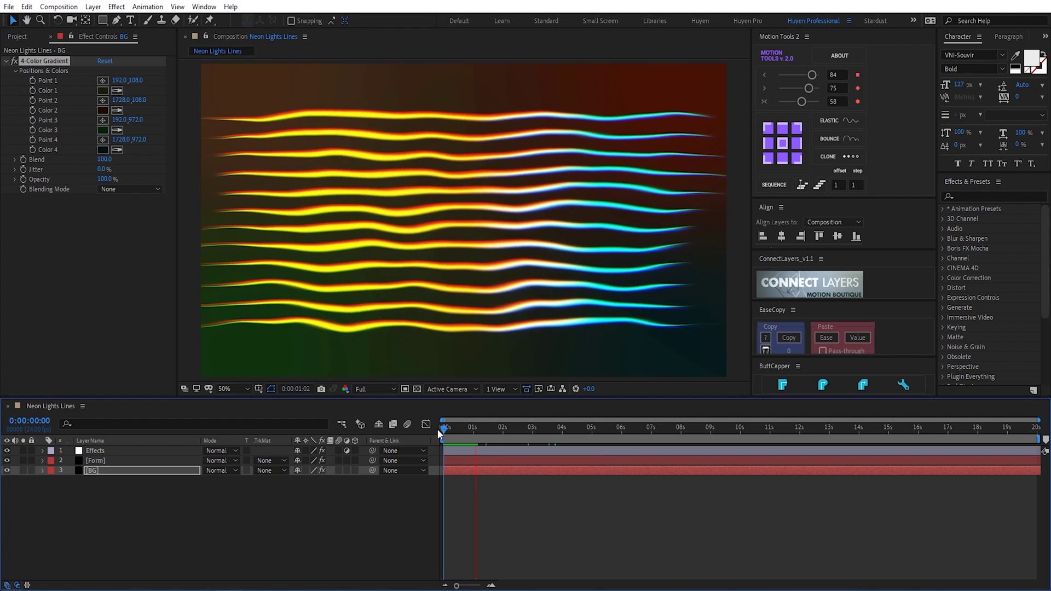